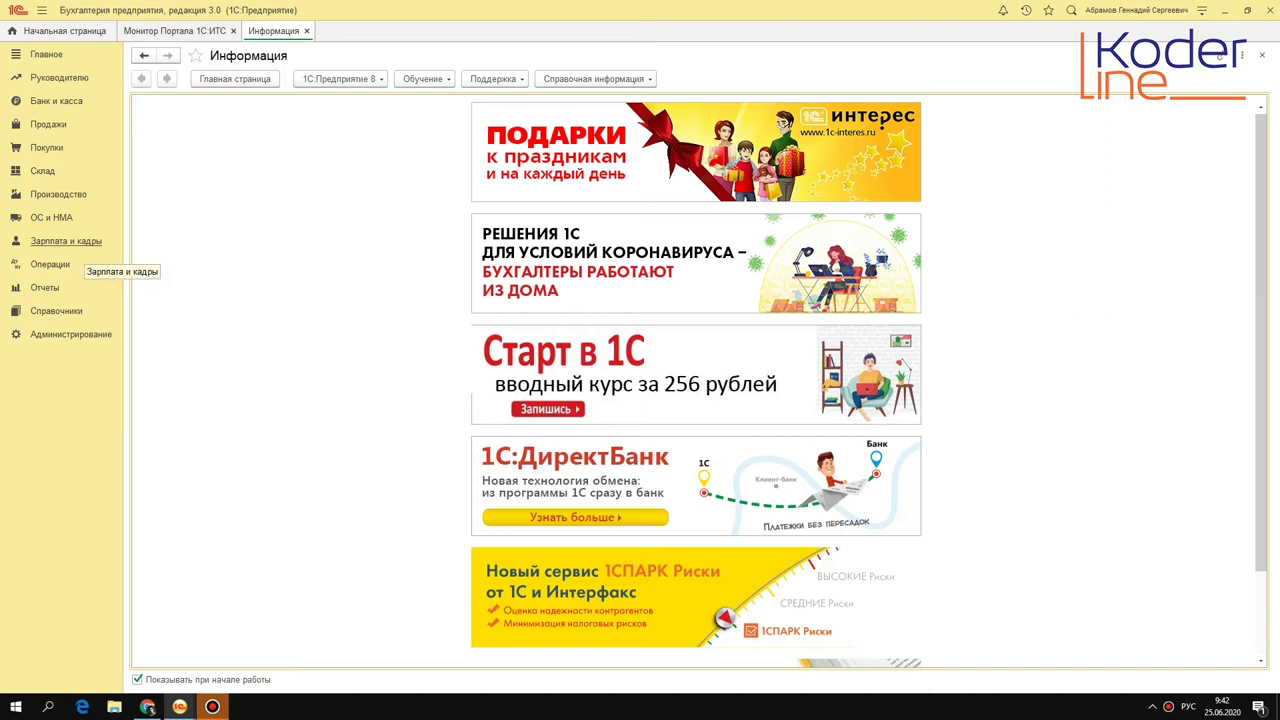
Open the Электронные трудовые книжки list from the Зарплата и кадры section.
{"action": "left_click", "coordinate": [66, 241]}
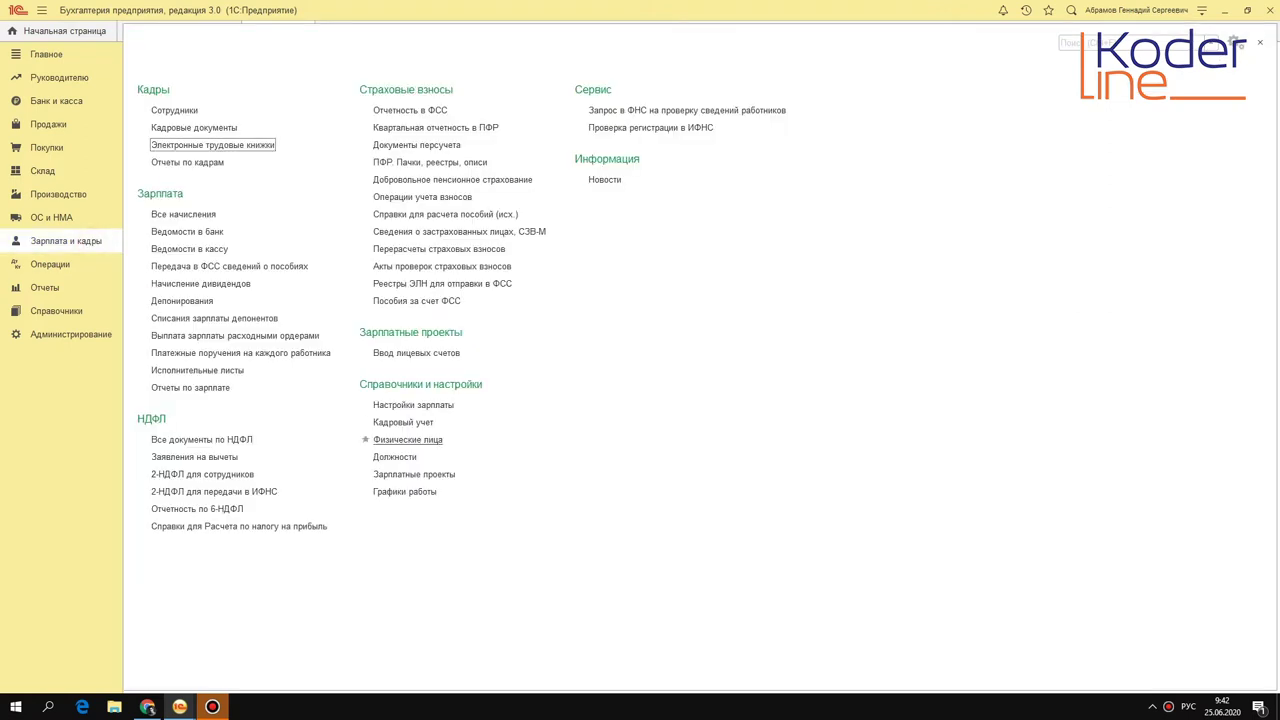
{"action": "left_click", "coordinate": [205, 145]}
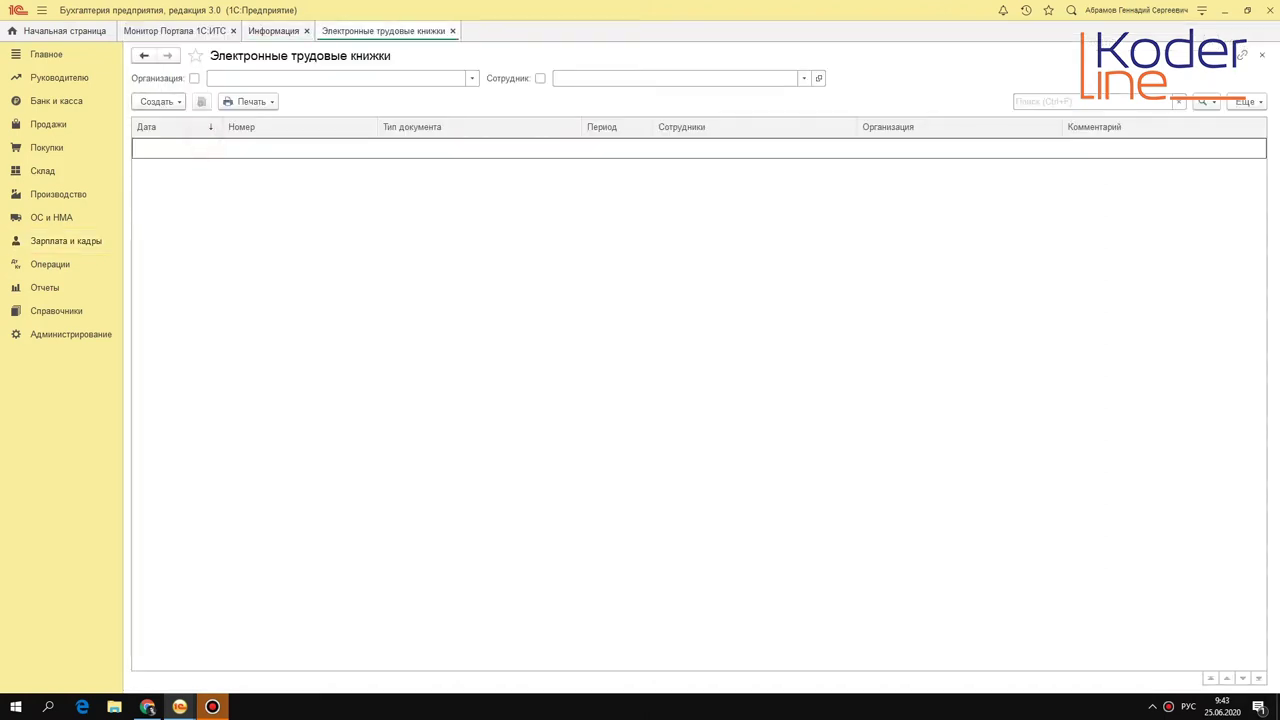
Create a Регистрация трудовой деятельности document for Конфетпром ООО and fill it with the pre-2020 employment data without batching.
{"action": "left_click", "coordinate": [160, 101]}
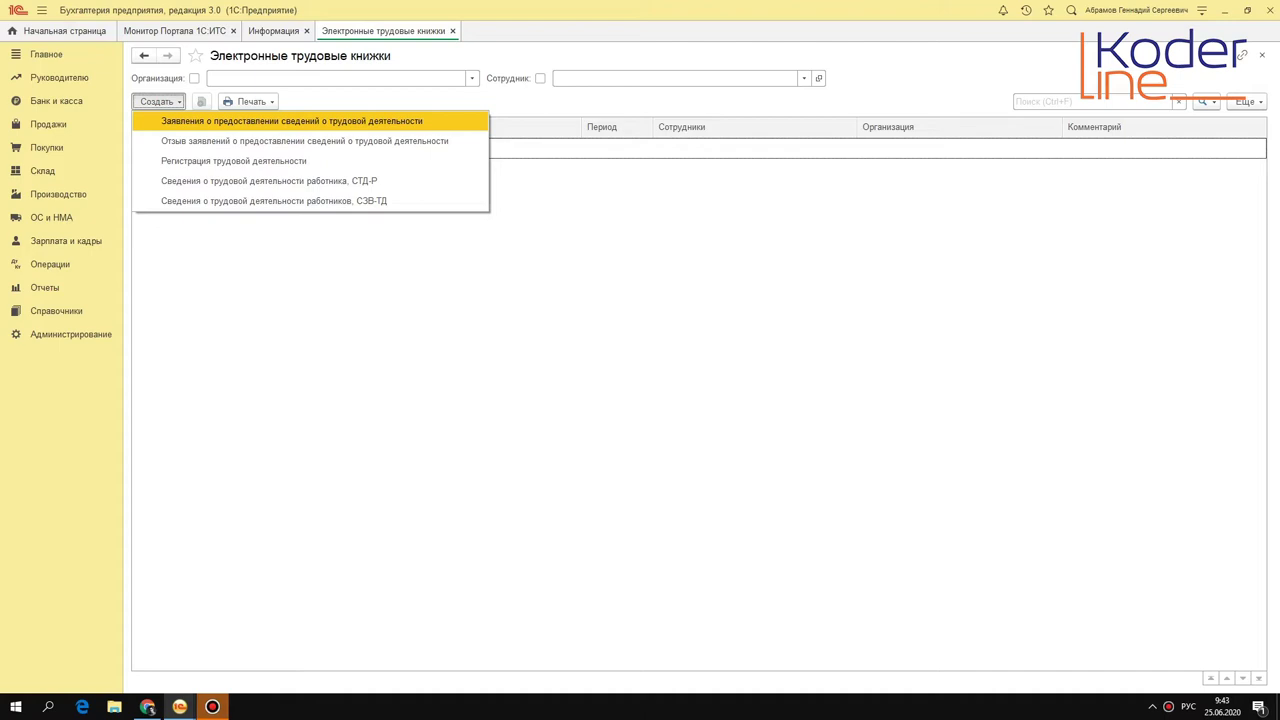
{"action": "key", "text": "Down"}
{"action": "key", "text": "Down"}
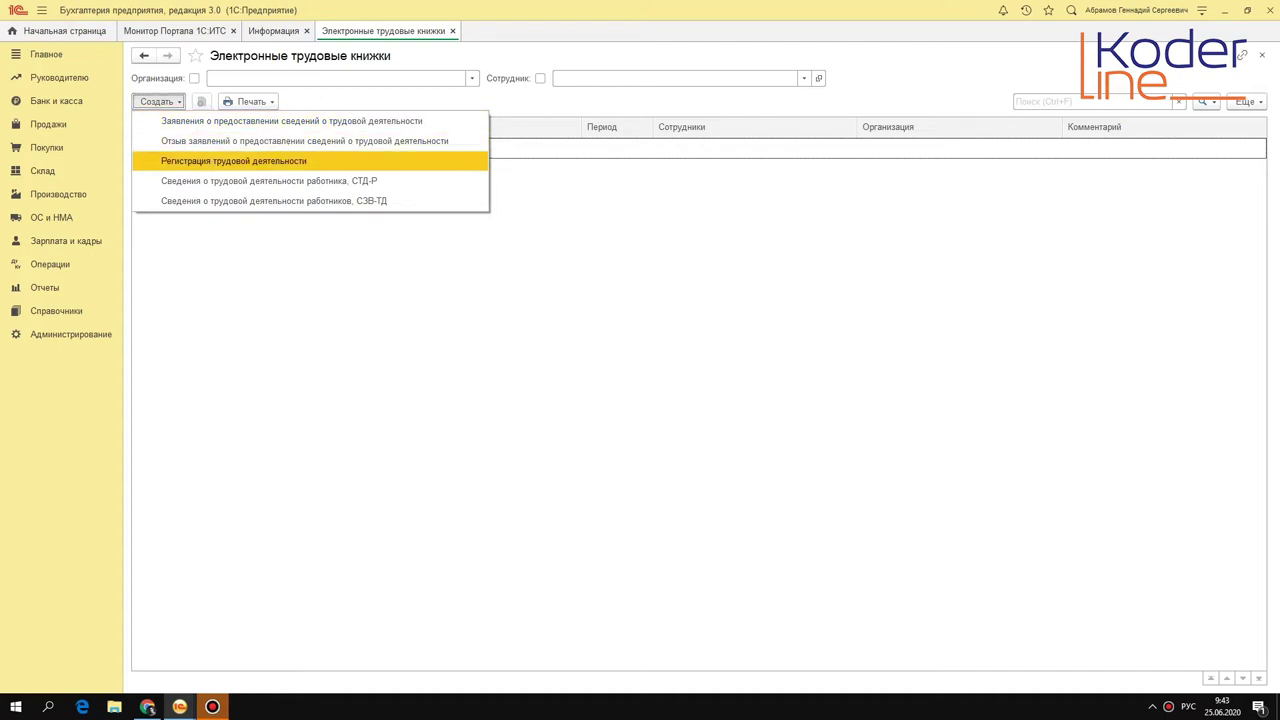
{"action": "left_click", "coordinate": [268, 163]}
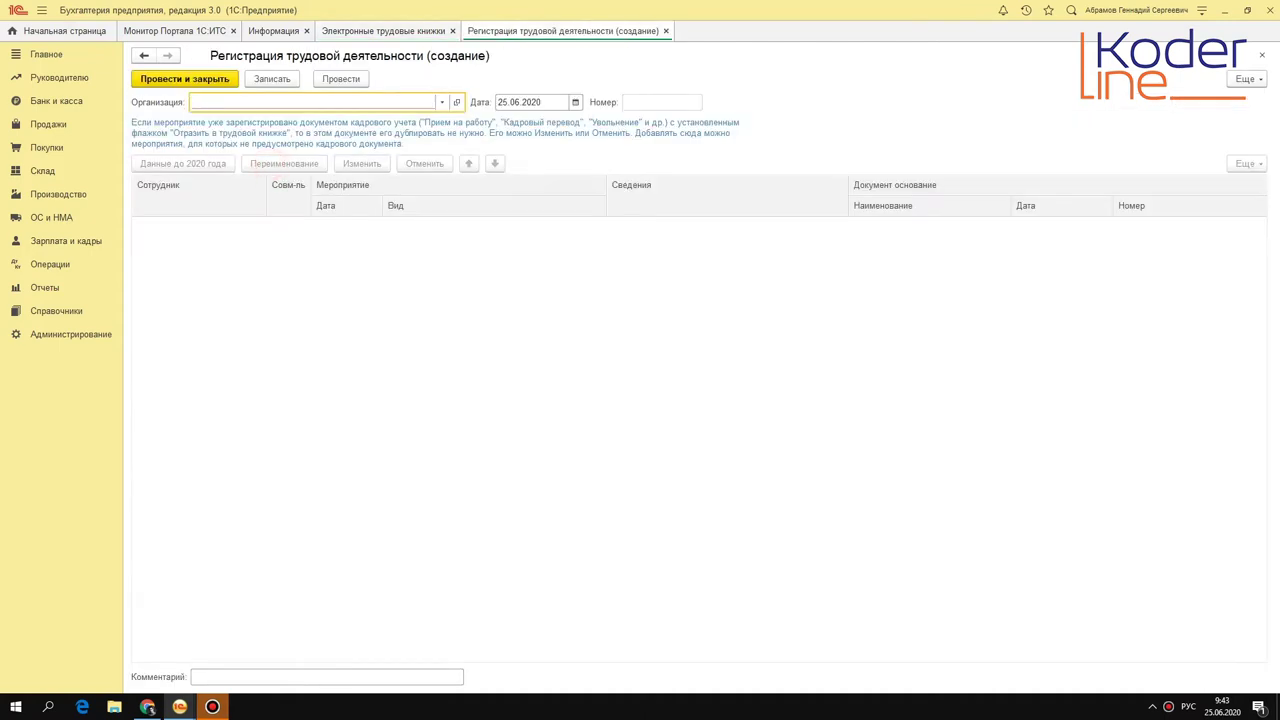
{"action": "left_click", "coordinate": [441, 102]}
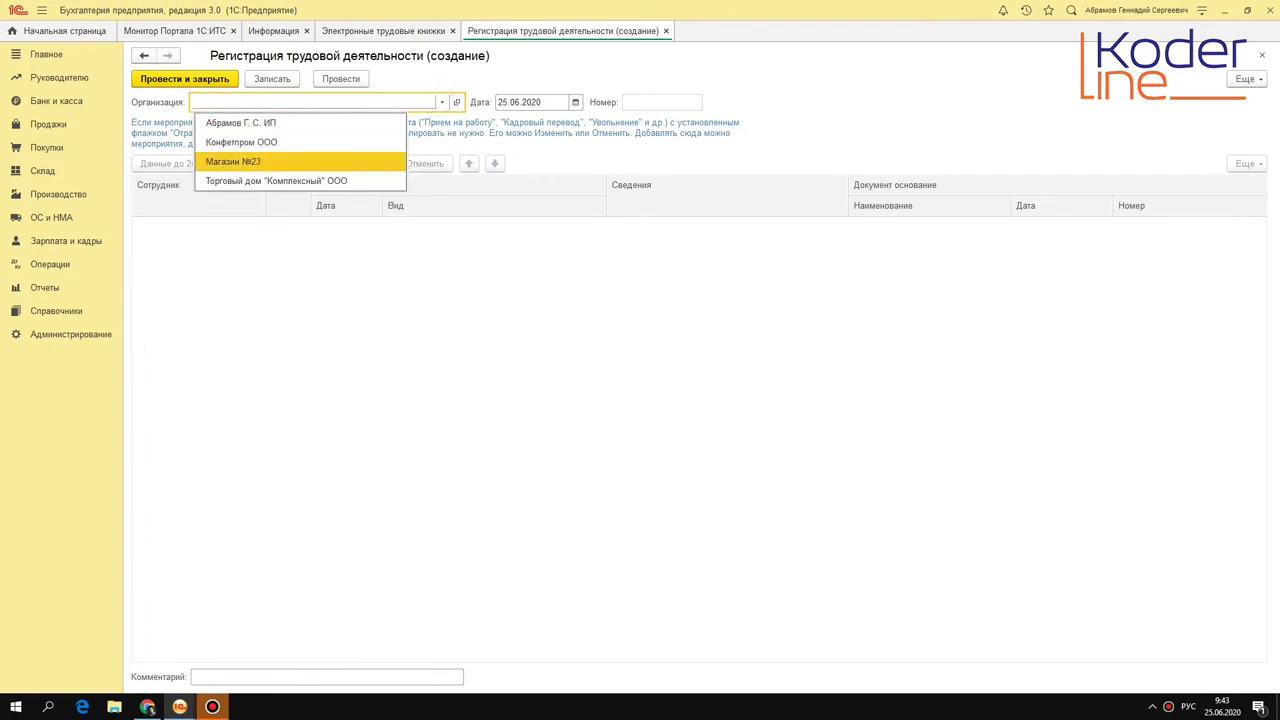
{"action": "left_click", "coordinate": [323, 143]}
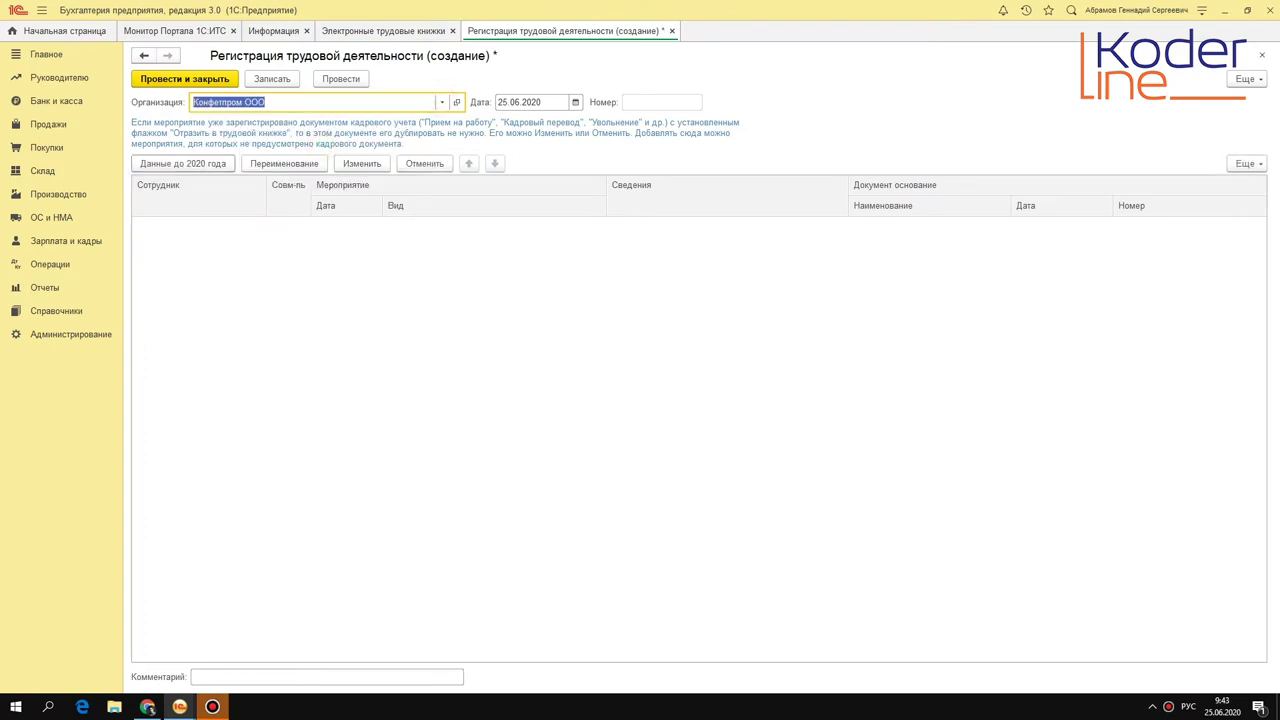
{"action": "left_click", "coordinate": [183, 163]}
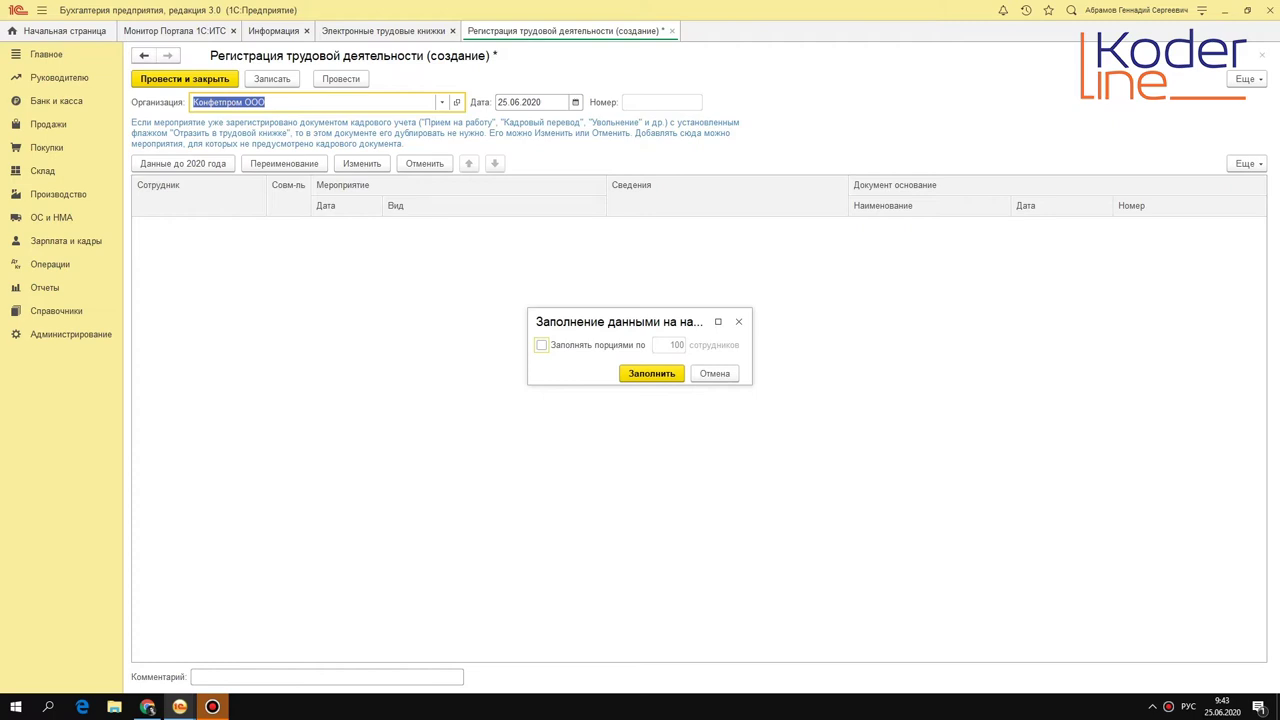
{"action": "left_click", "coordinate": [651, 373]}
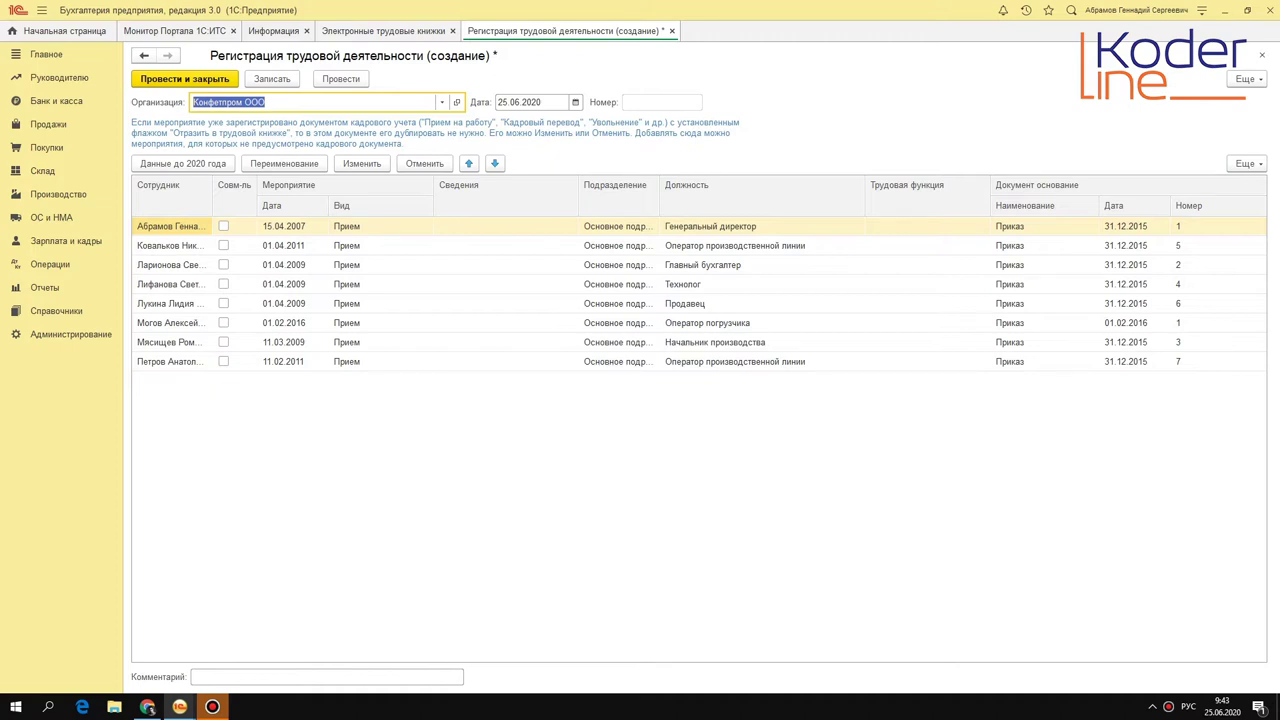
Review the event dates of several employees in the filled table and close the document without saving it.
{"action": "left_click", "coordinate": [290, 226]}
{"action": "left_click", "coordinate": [290, 245]}
{"action": "left_click", "coordinate": [288, 284]}
{"action": "left_click", "coordinate": [292, 342]}
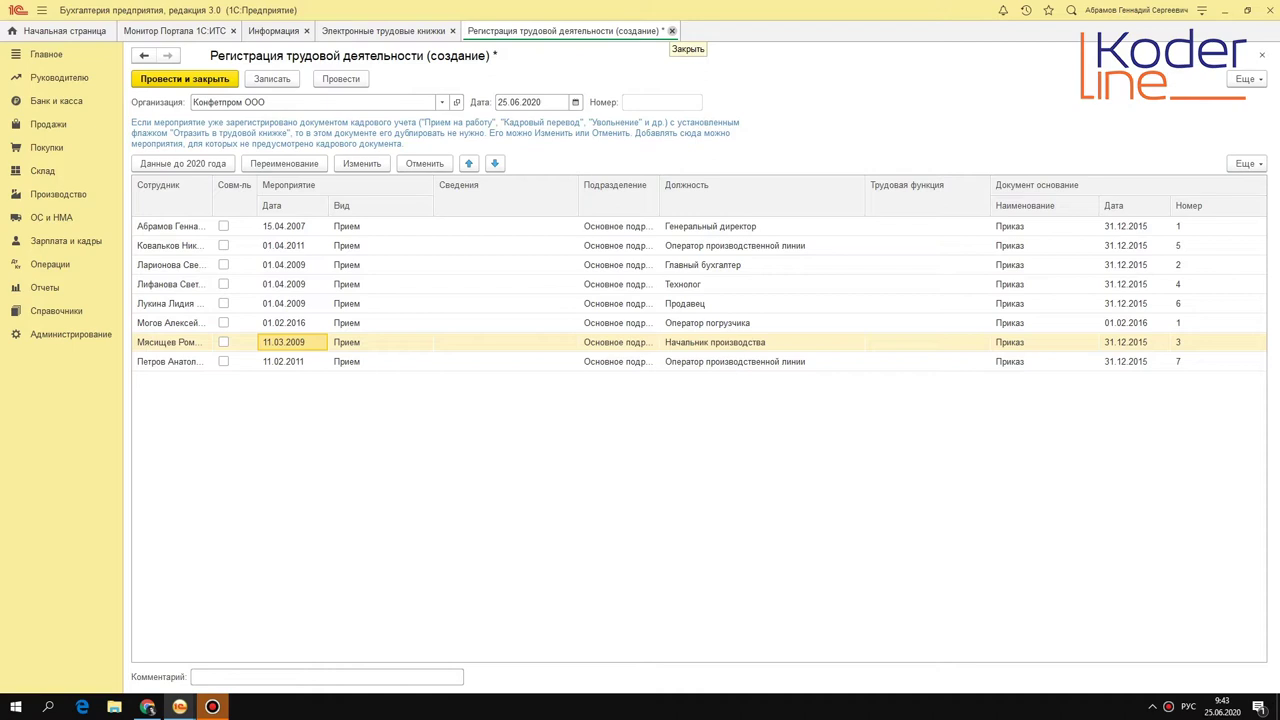
{"action": "left_click", "coordinate": [672, 31]}
{"action": "left_click", "coordinate": [674, 380]}
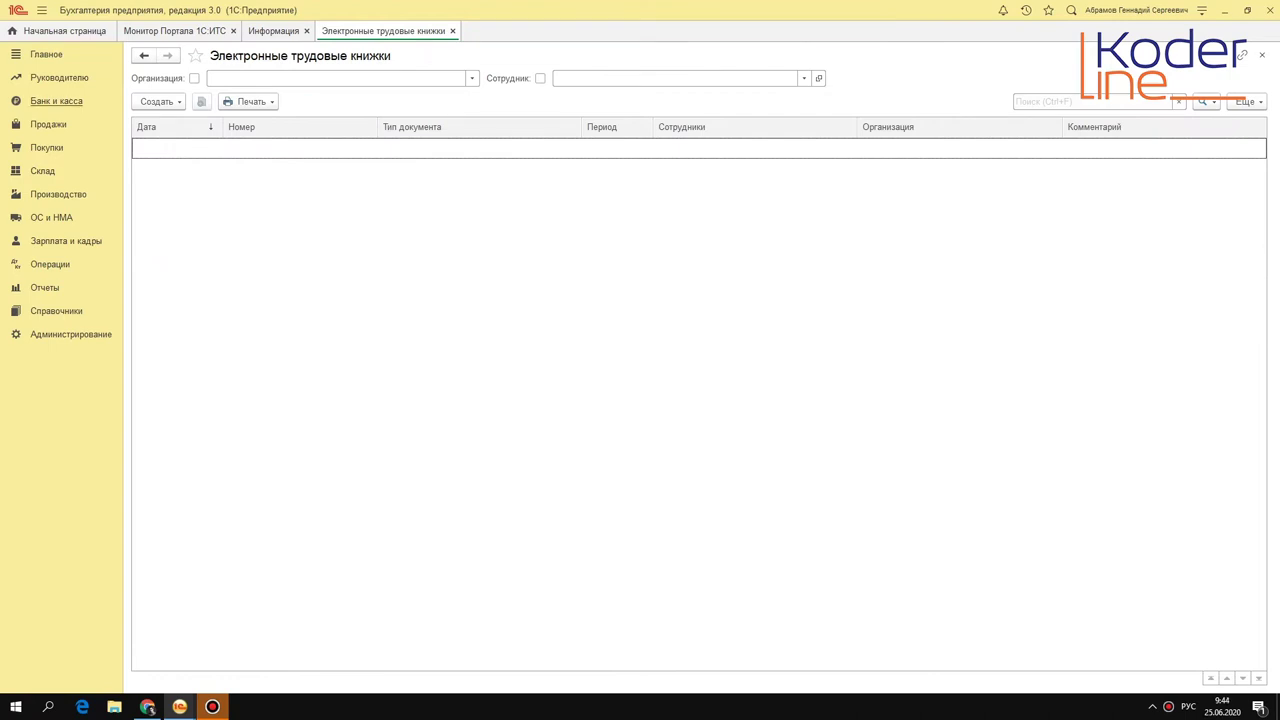
Create a new Регистрация трудовой деятельности document with Конфетпром ООО as the organization.
{"action": "left_click", "coordinate": [166, 102]}
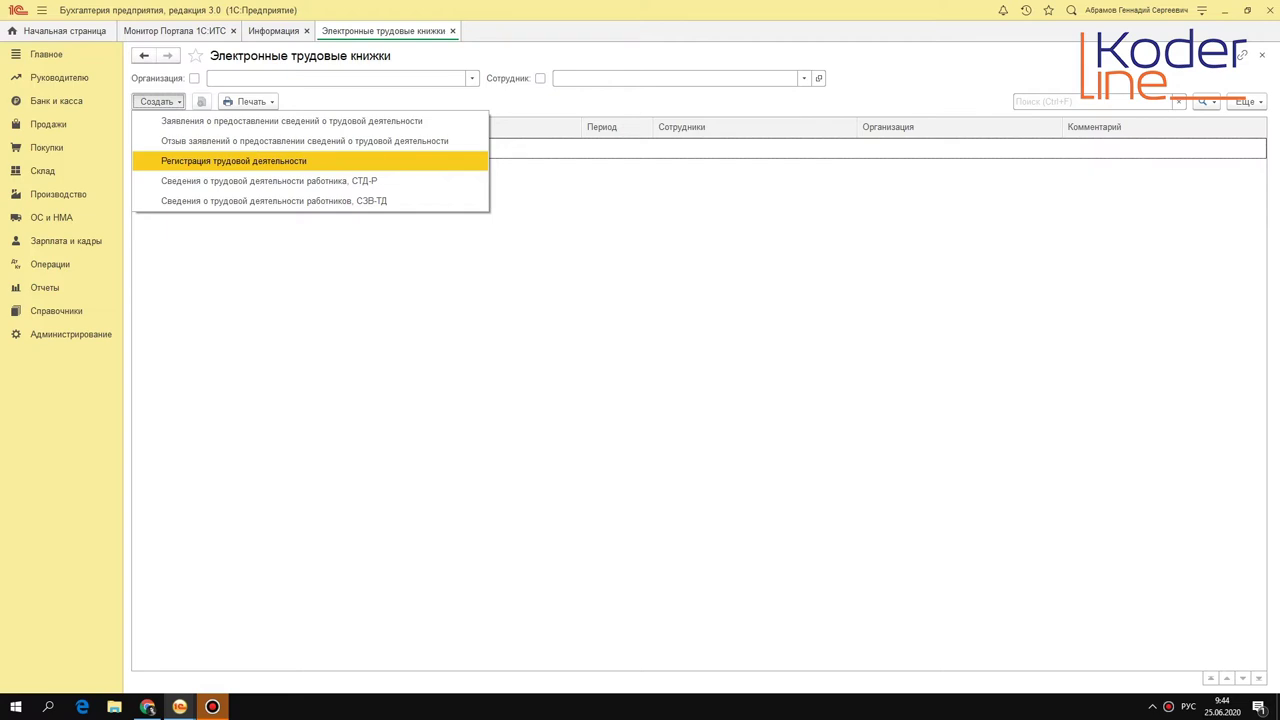
{"action": "left_click", "coordinate": [333, 161]}
{"action": "left_click", "coordinate": [441, 102]}
{"action": "left_click", "coordinate": [293, 143]}
{"action": "left_click", "coordinate": [263, 260]}
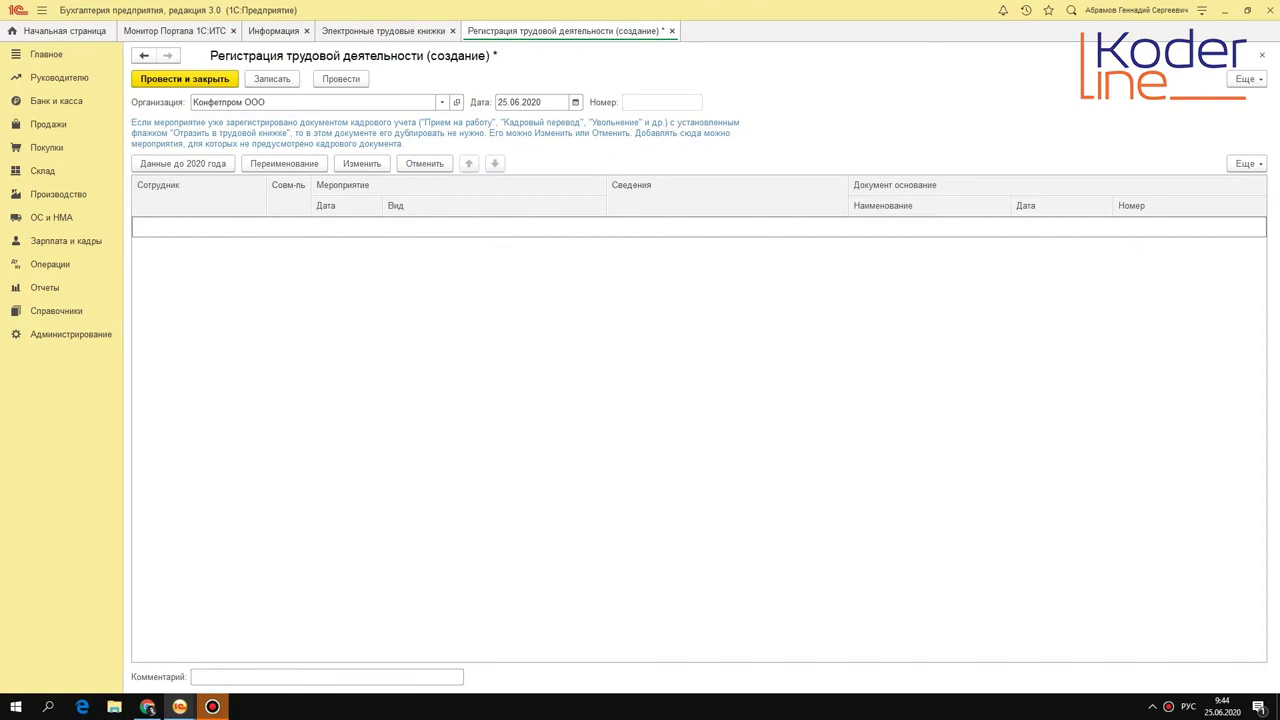
Add a row to the document's employee table and select the sixth employee listed in the employee directory.
{"action": "right_click", "coordinate": [241, 252]}
{"action": "left_click", "coordinate": [166, 251]}
{"action": "key", "text": "Insert"}
{"action": "key", "text": "Escape"}
{"action": "key", "text": "Escape"}
{"action": "right_click", "coordinate": [323, 254]}
{"action": "left_click", "coordinate": [380, 266]}
{"action": "left_click", "coordinate": [208, 224]}
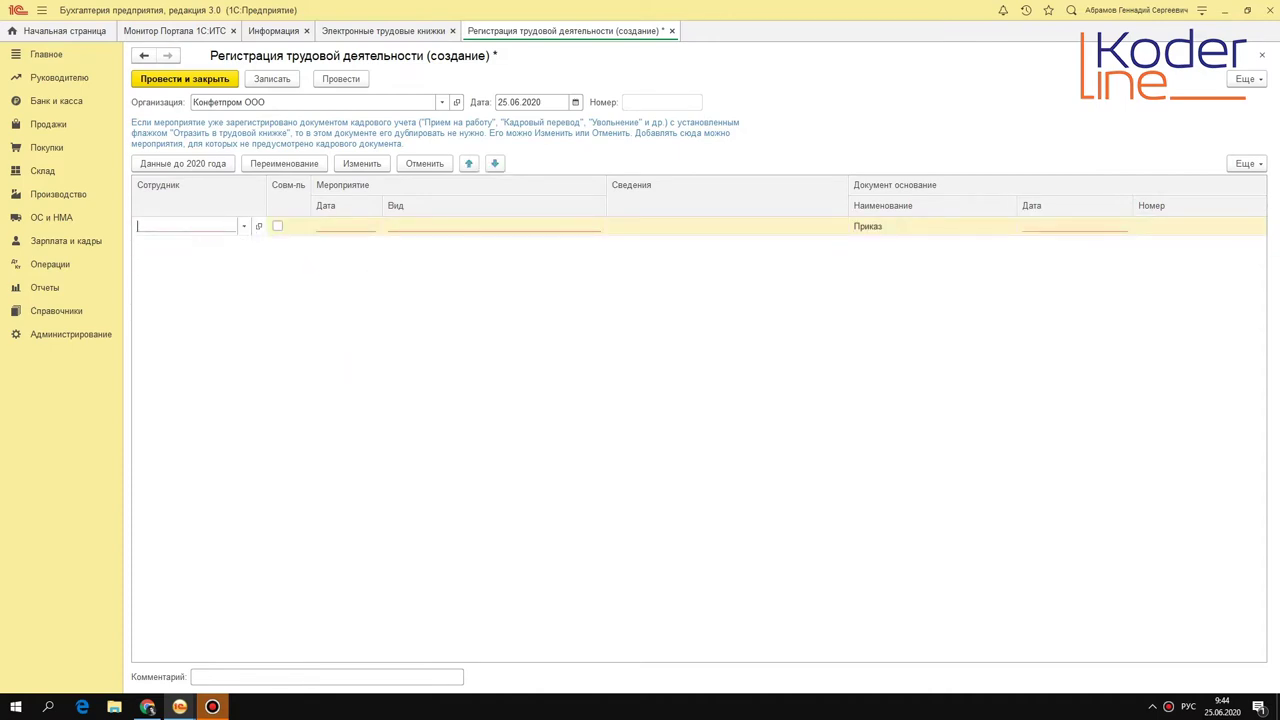
{"action": "key", "text": "F4"}
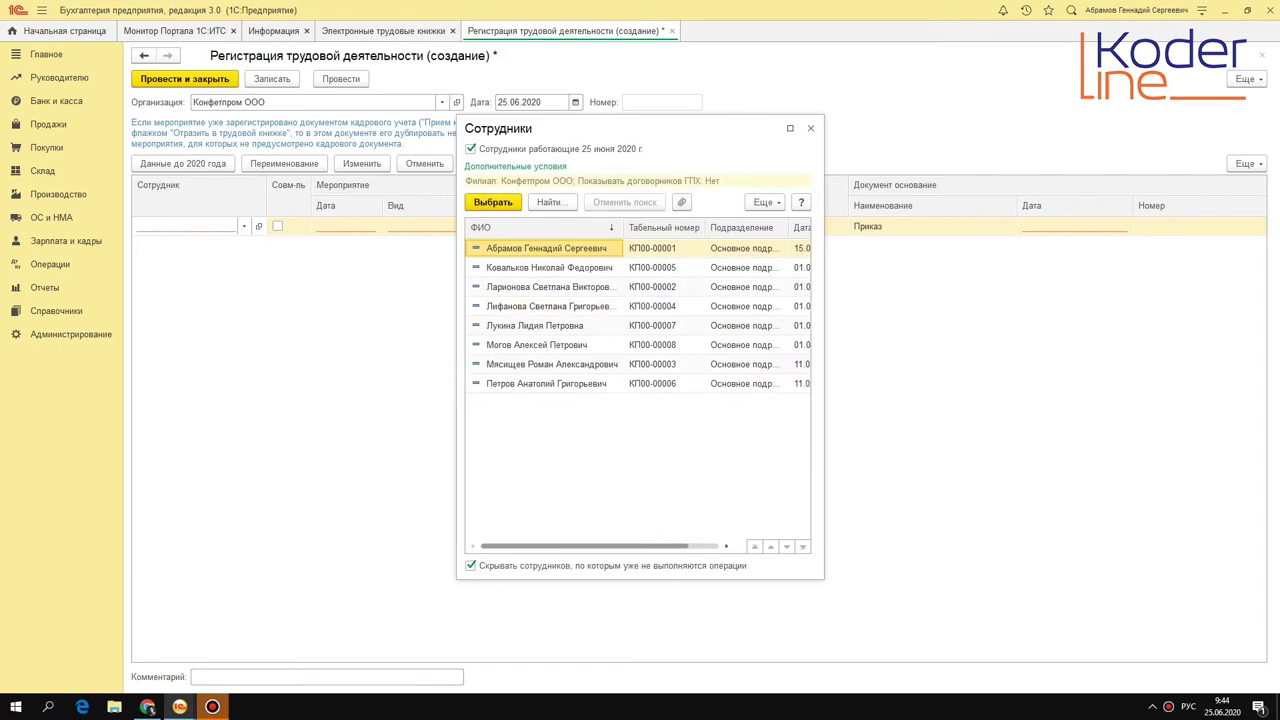
{"action": "left_click", "coordinate": [560, 345]}
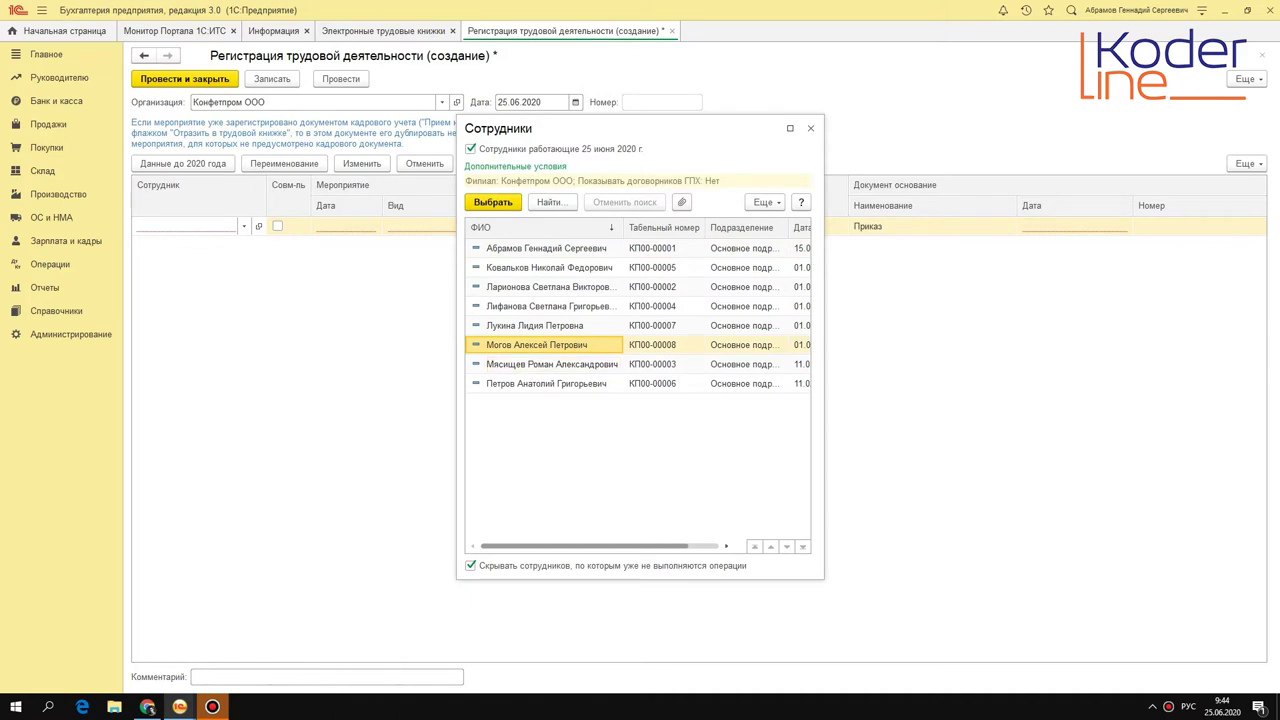
{"action": "double_click", "coordinate": [560, 345]}
Set the employee's event date to 20.06.2019 and the event type to Установление (присвоение).
{"action": "left_click", "coordinate": [350, 222]}
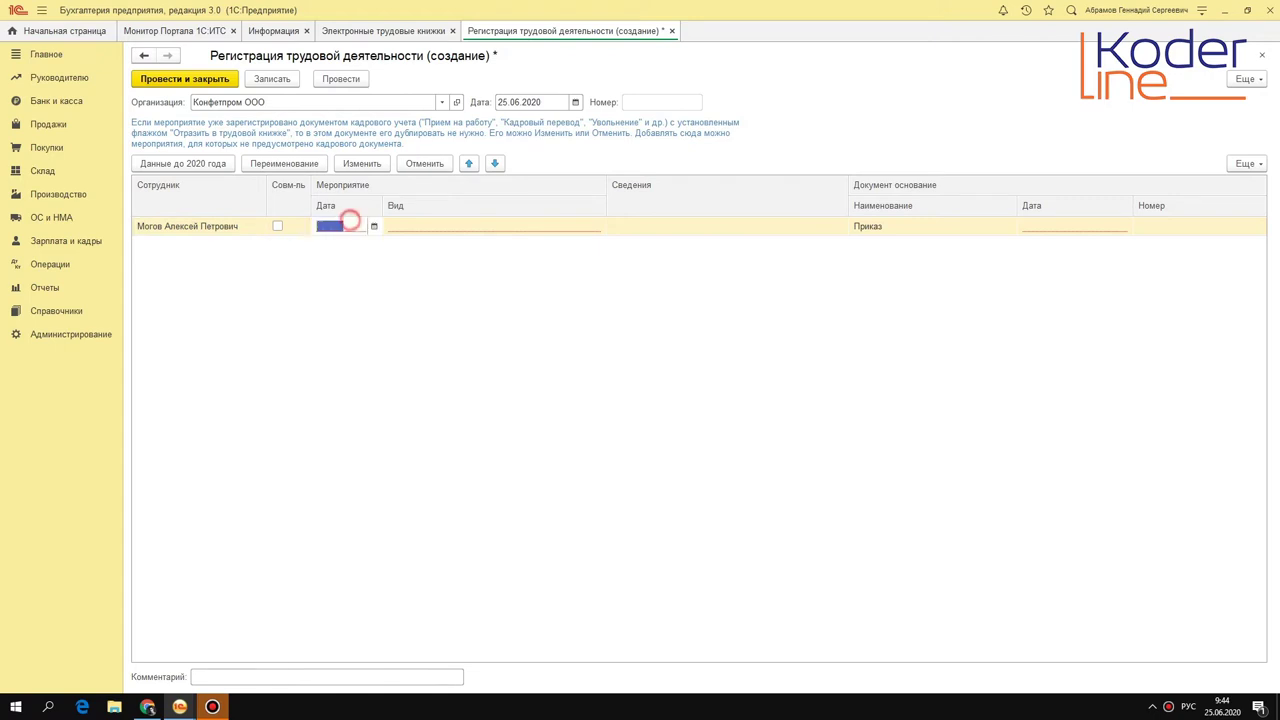
{"action": "left_click", "coordinate": [374, 226]}
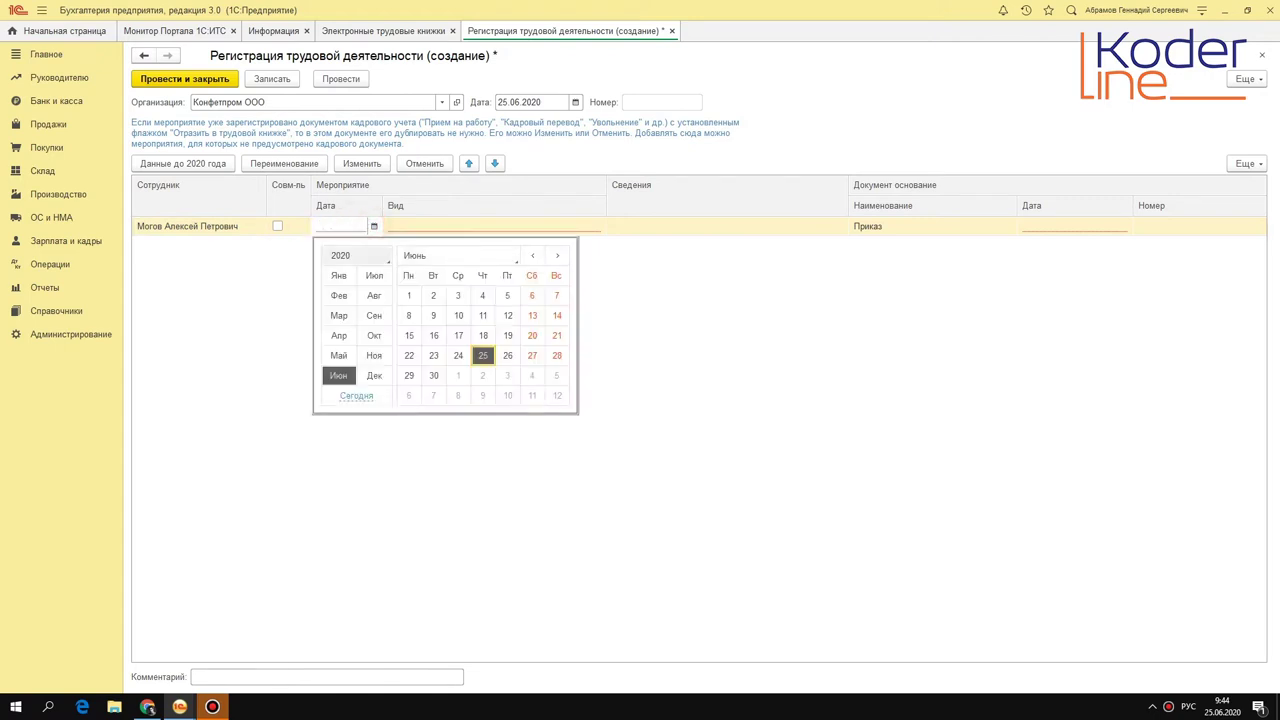
{"action": "left_click", "coordinate": [355, 255]}
{"action": "left_click", "coordinate": [369, 234]}
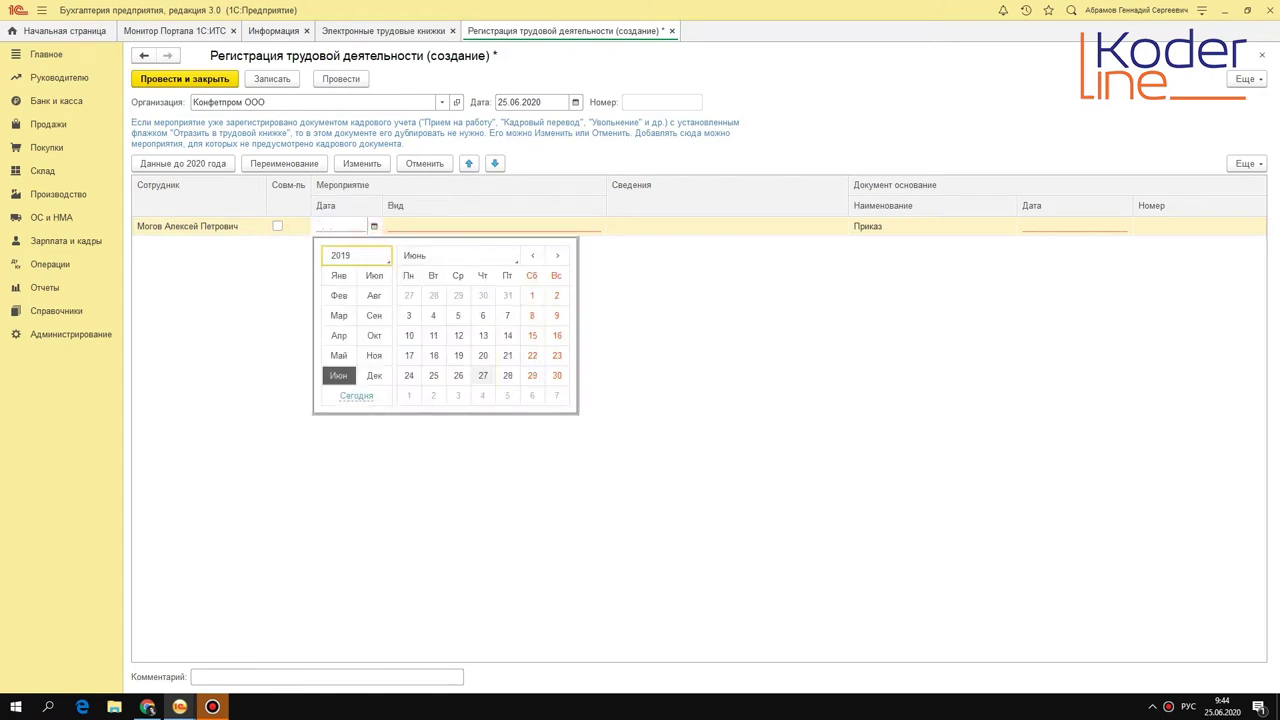
{"action": "left_click", "coordinate": [483, 355]}
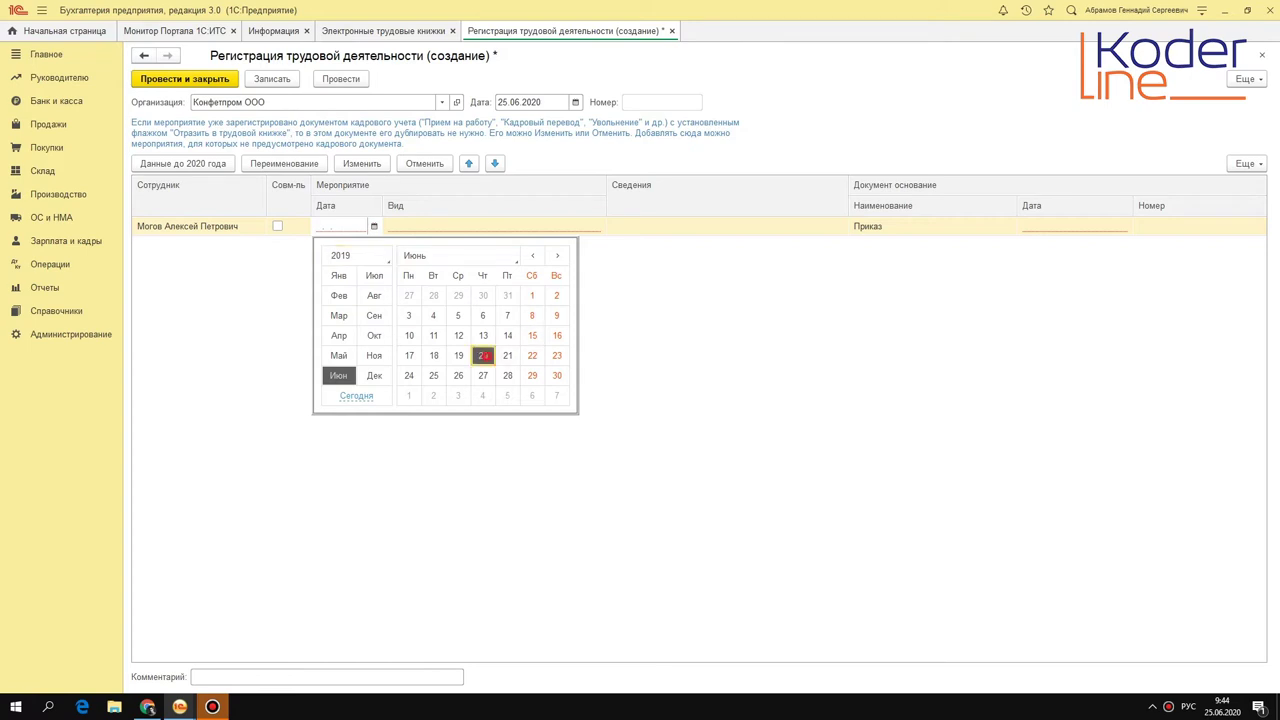
{"action": "left_click", "coordinate": [456, 232]}
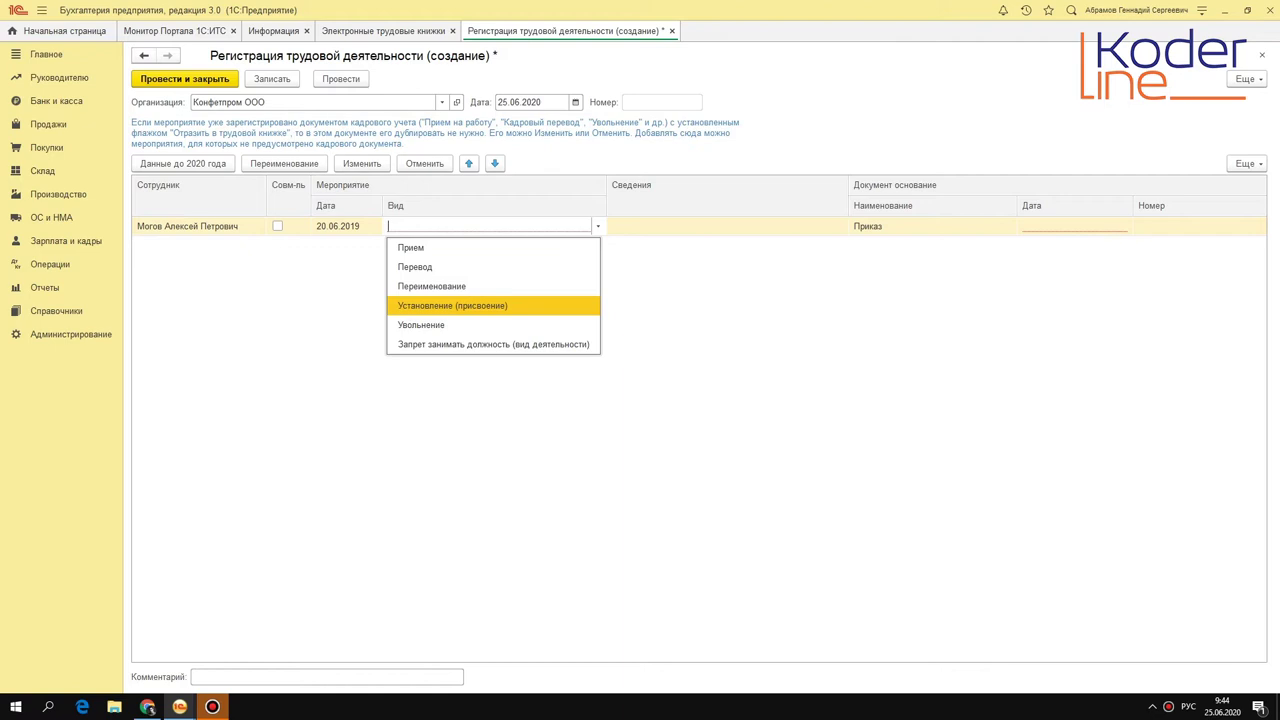
{"action": "left_click", "coordinate": [471, 305]}
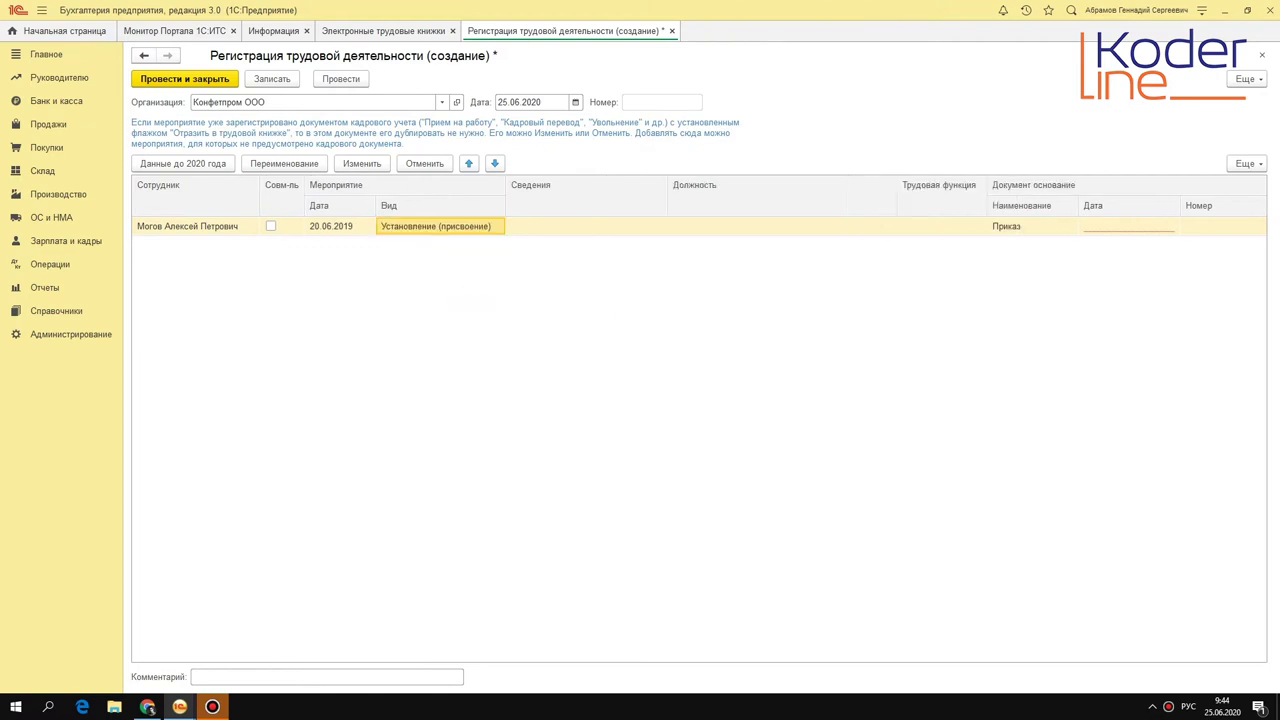
Enter "присвоен 6 разряд" as the event's Сведения.
{"action": "left_click", "coordinate": [545, 226]}
{"action": "type", "text": "присвоен"}
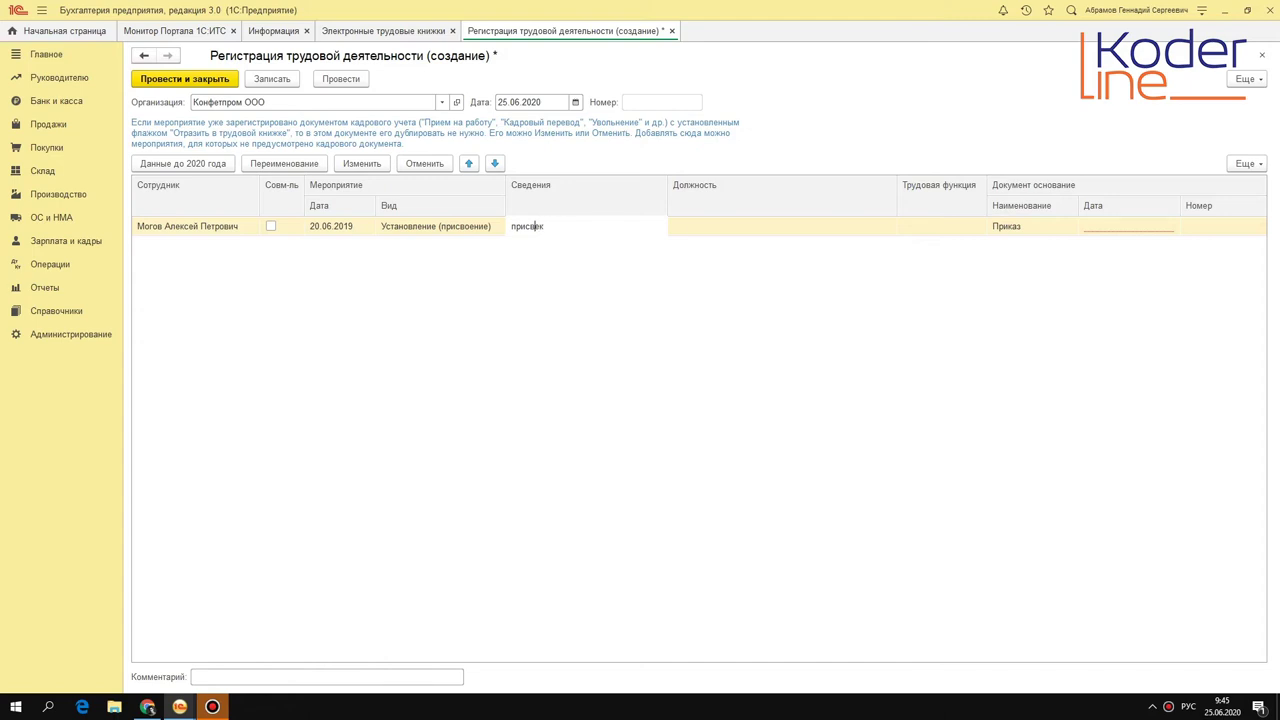
{"action": "type", "text": "6 разряд"}
{"action": "key", "text": "Return"}
Date the basis order 20.06.2019, give it number 16, and post and close the document.
{"action": "double_click", "coordinate": [1140, 222]}
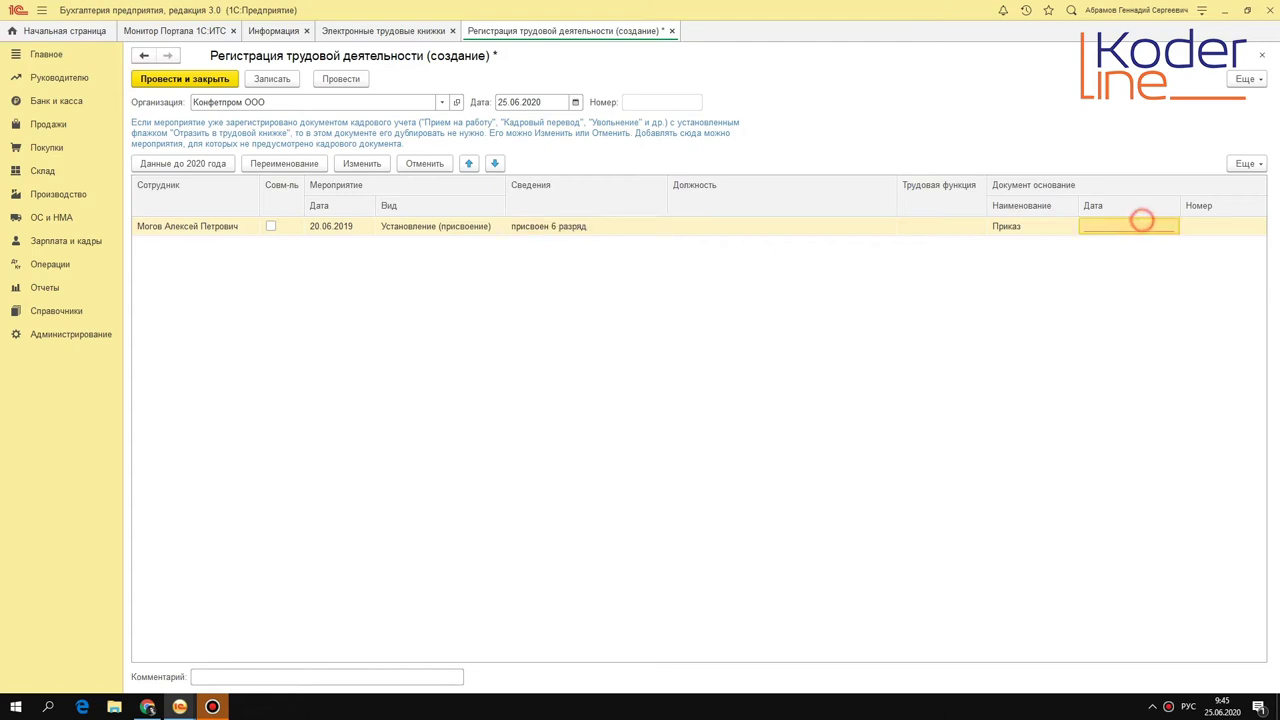
{"action": "left_click", "coordinate": [1171, 225]}
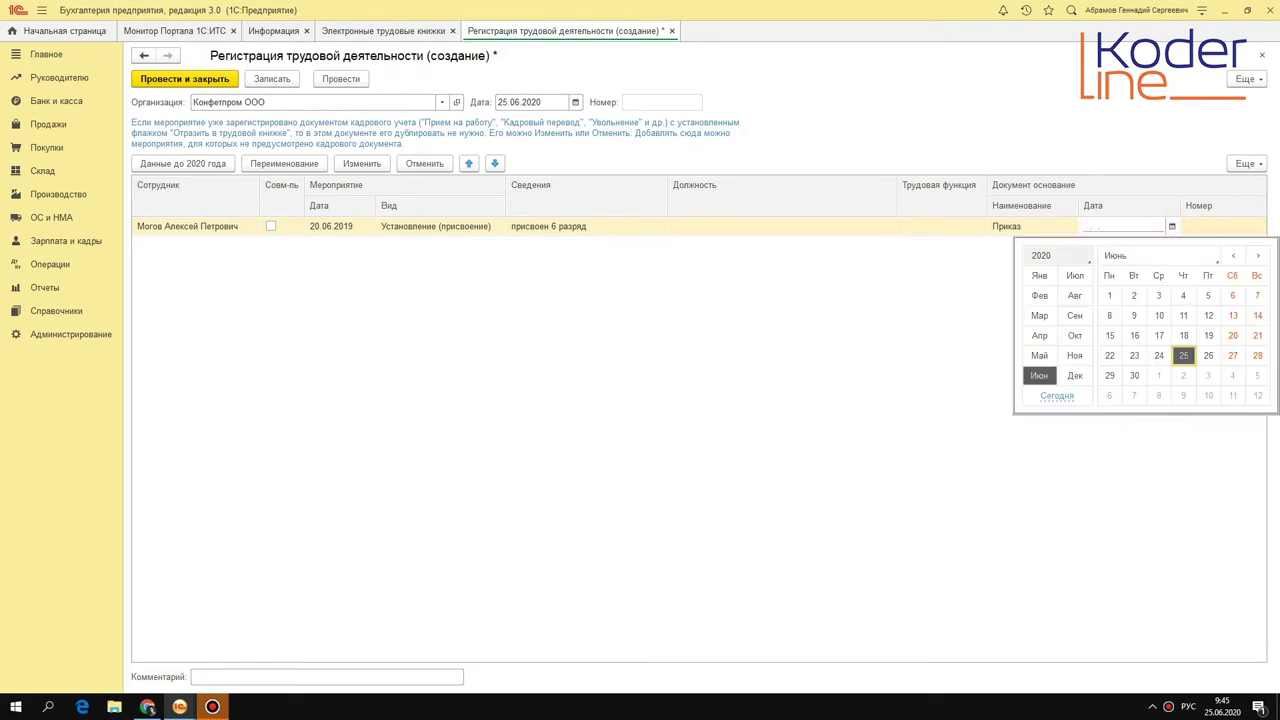
{"action": "left_click", "coordinate": [1060, 256]}
{"action": "left_click", "coordinate": [1057, 235]}
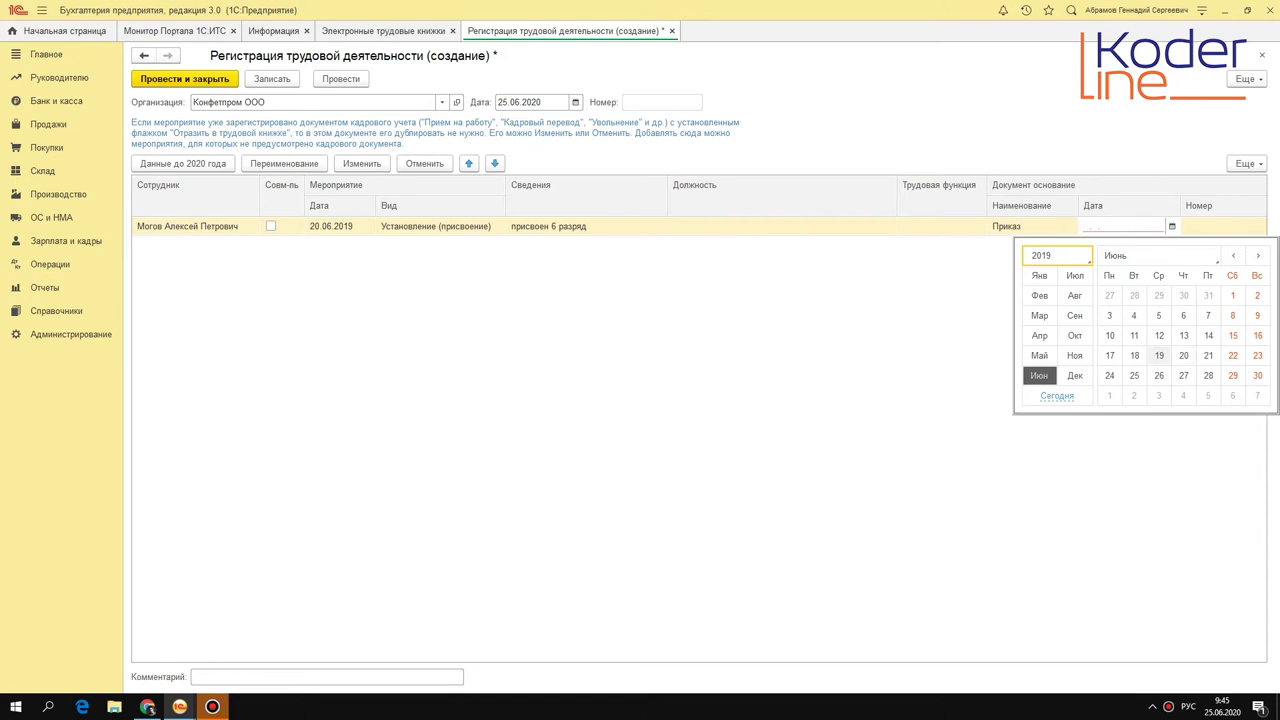
{"action": "left_click", "coordinate": [1183, 355]}
{"action": "key", "text": "Tab"}
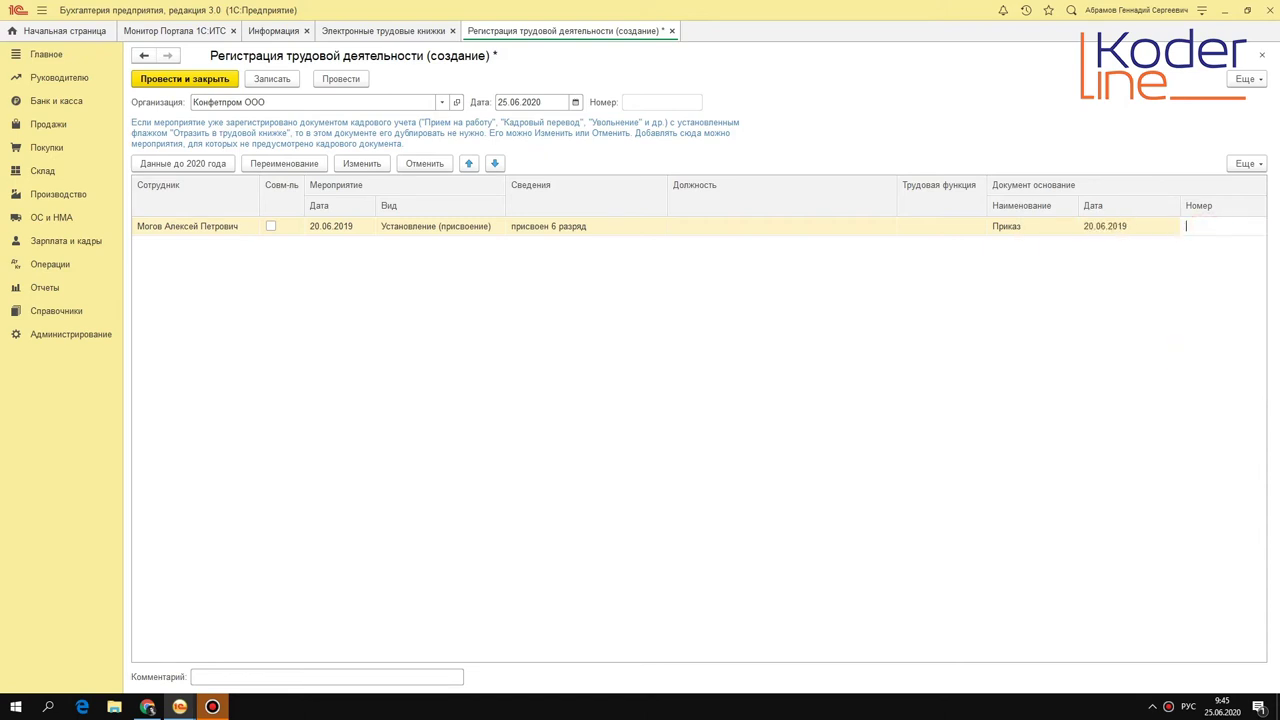
{"action": "type", "text": "16"}
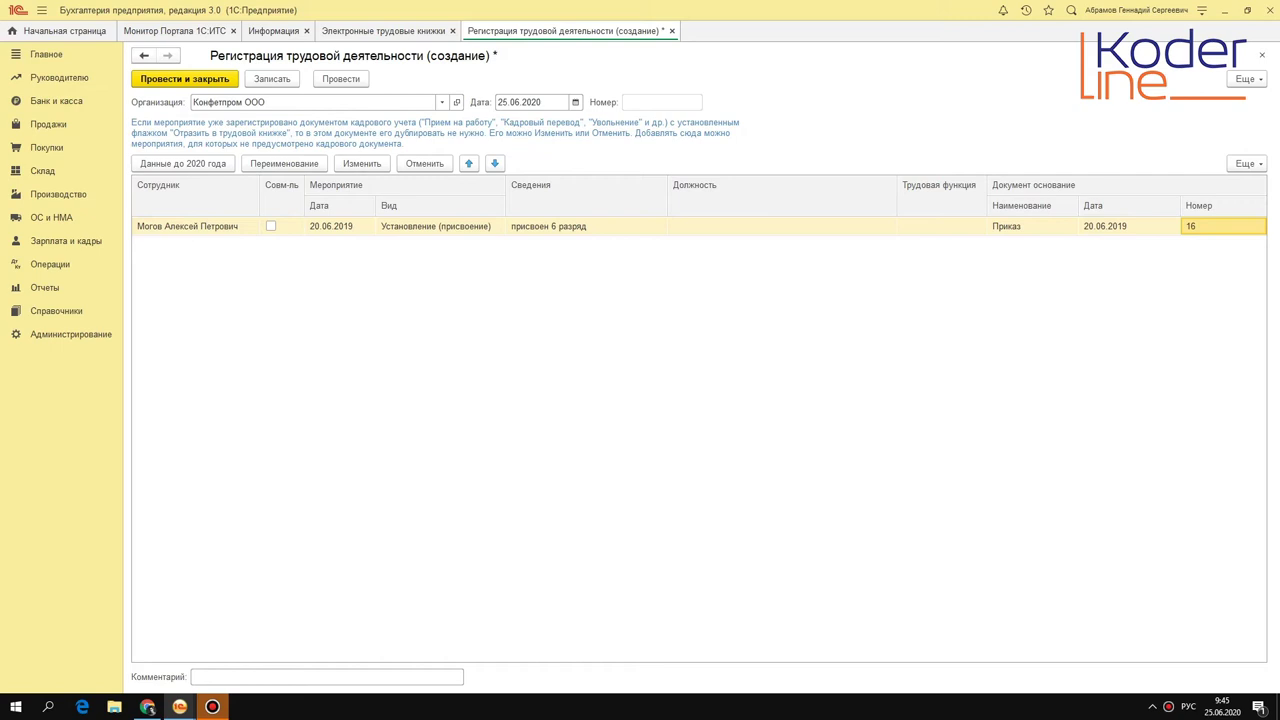
{"action": "left_click", "coordinate": [345, 79]}
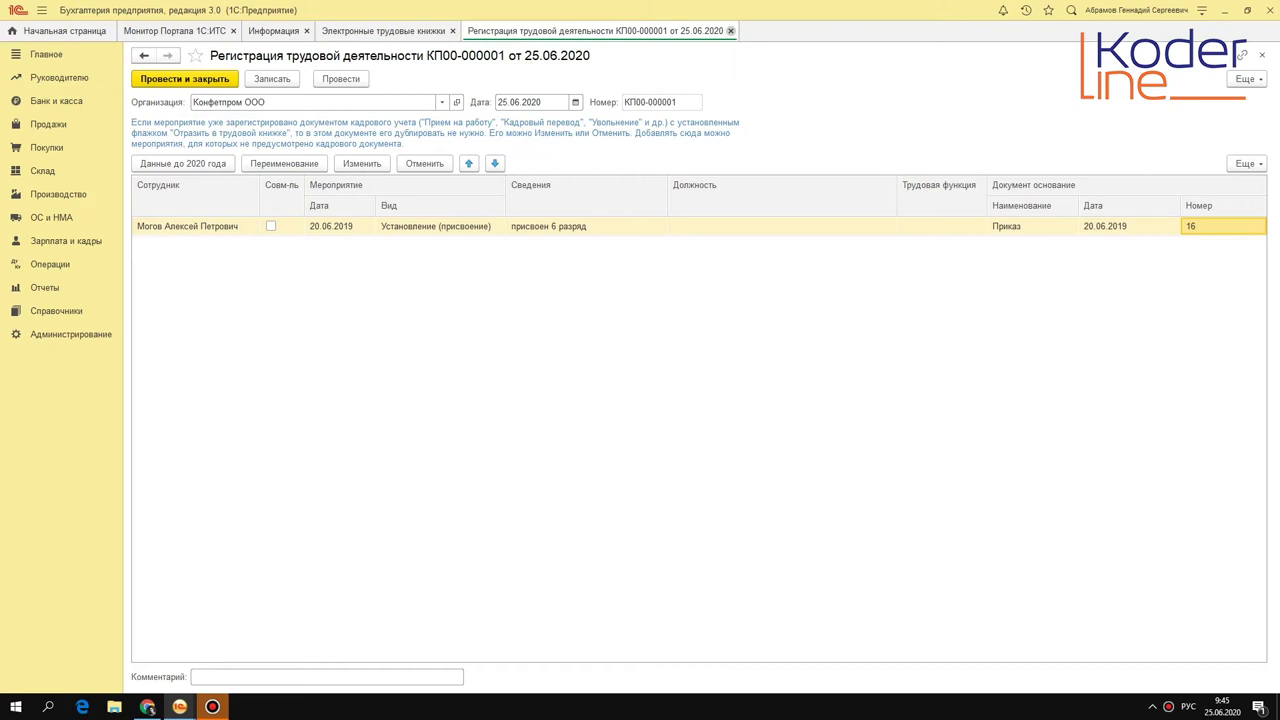
{"action": "left_click", "coordinate": [730, 31]}
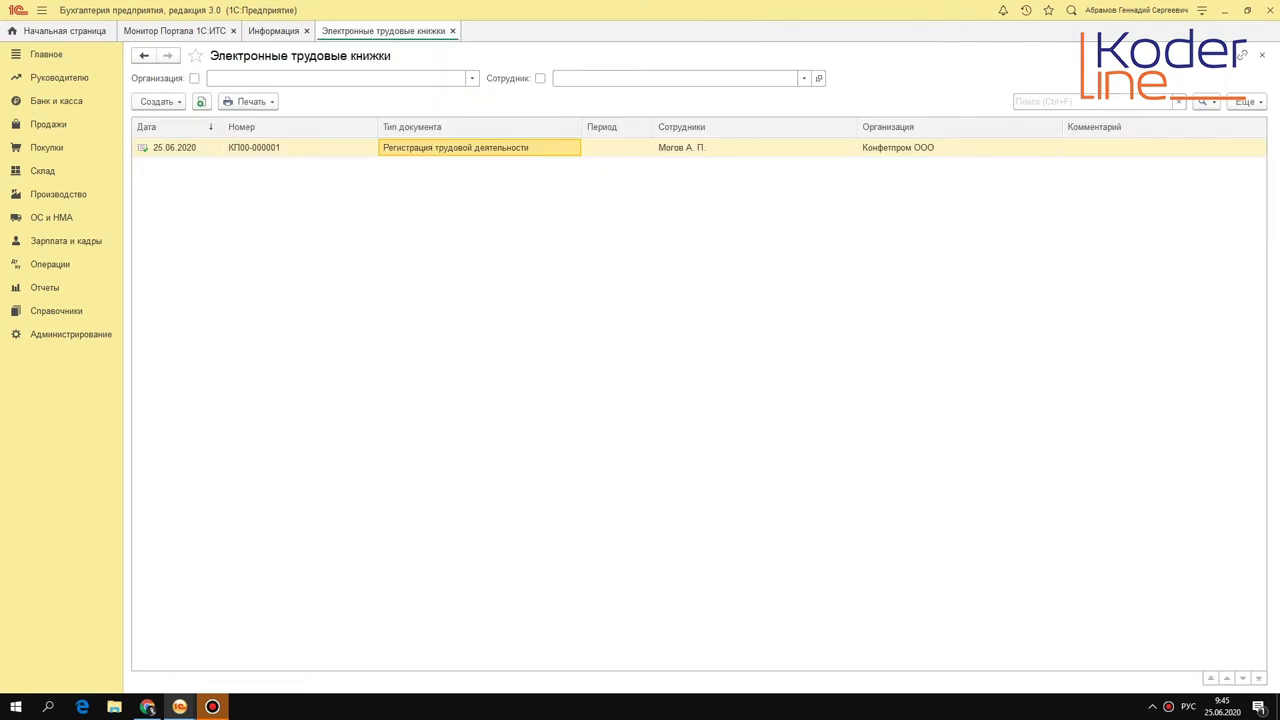
Open the Прием на работу document dated 01.02.2016 for Конфетпром ООО from the Кадровые документы list.
{"action": "left_click", "coordinate": [70, 242]}
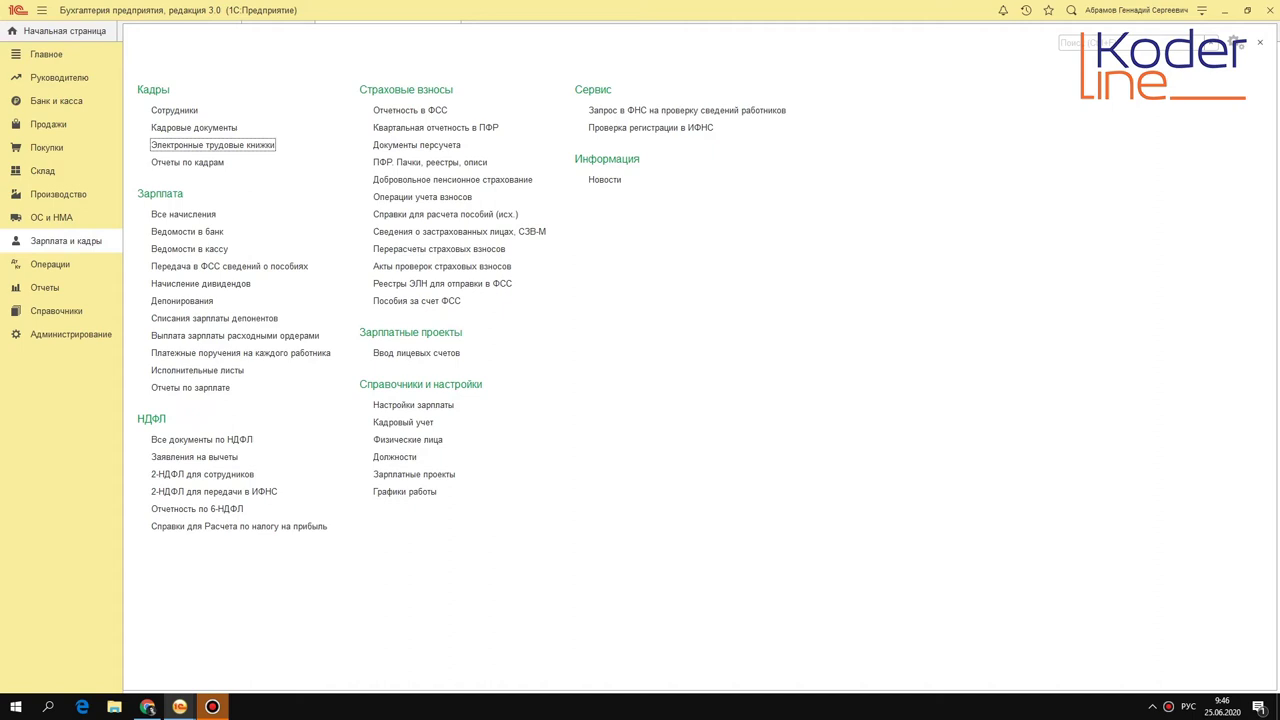
{"action": "left_click", "coordinate": [210, 128]}
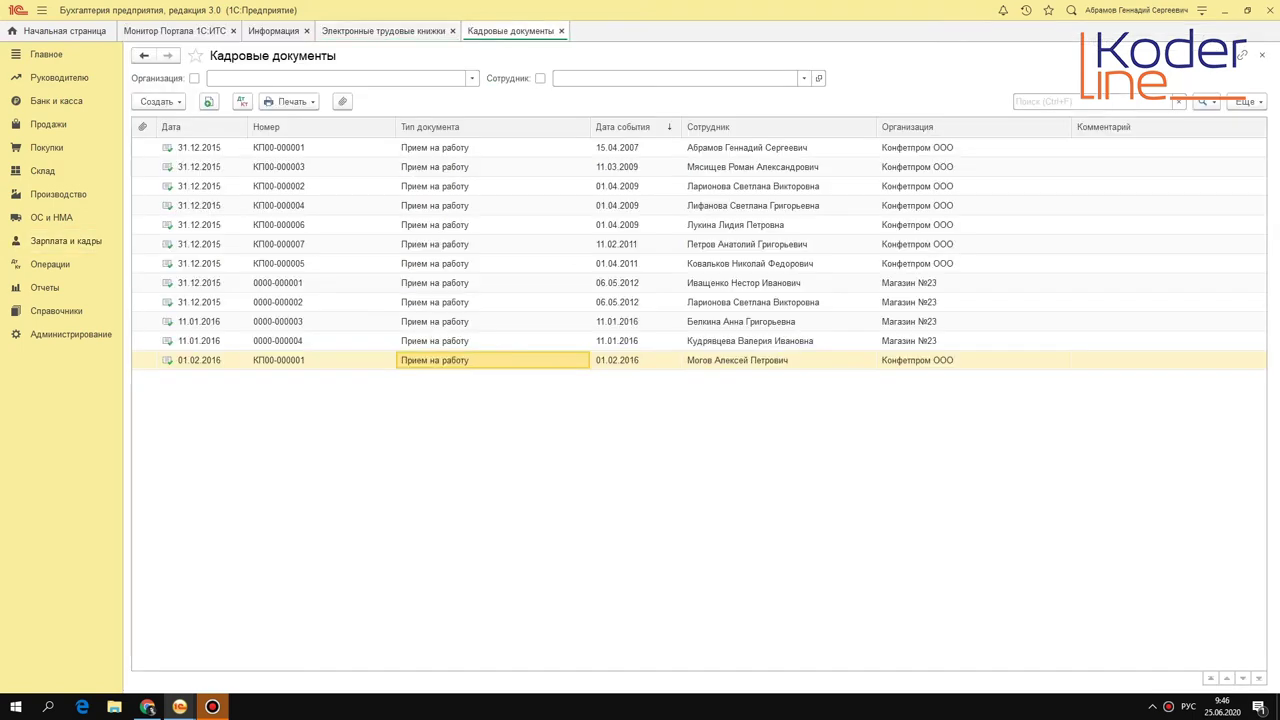
{"action": "left_click", "coordinate": [714, 360]}
{"action": "double_click", "coordinate": [489, 357]}
Enable Отразить в трудовой книжке in the hiring document, then save and close it.
{"action": "left_click", "coordinate": [580, 104]}
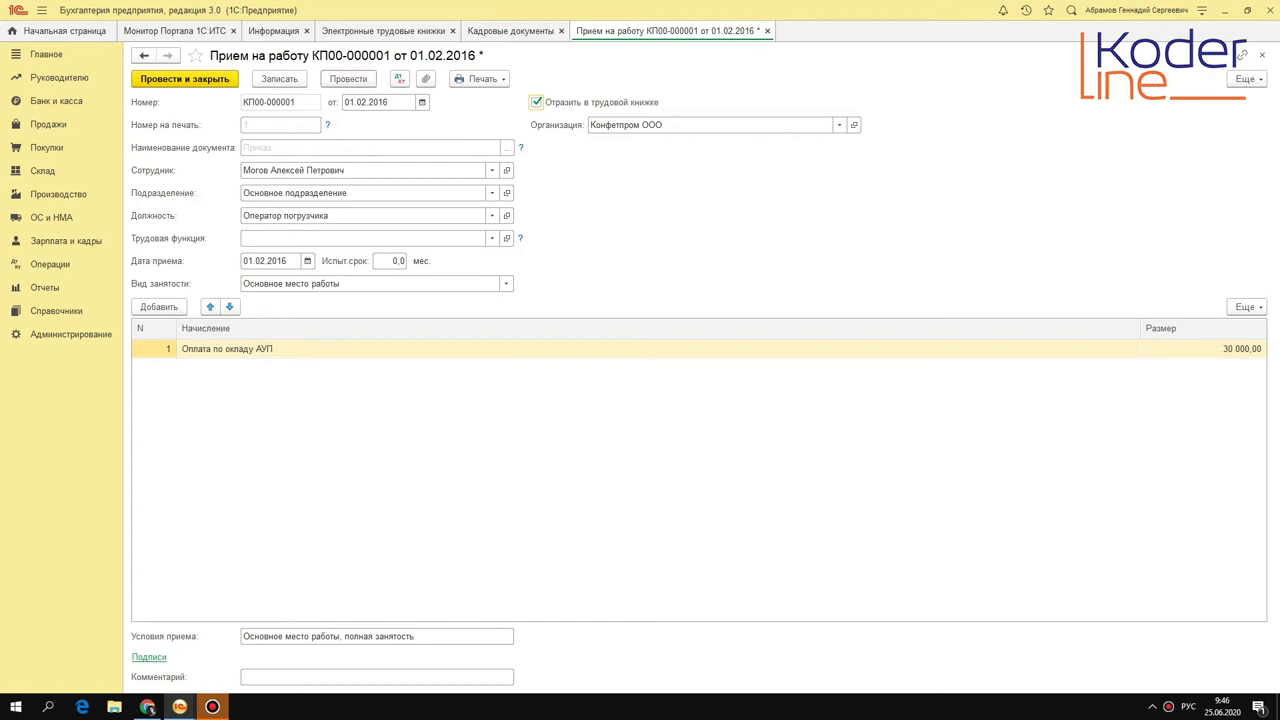
{"action": "key", "text": "ctrl+s"}
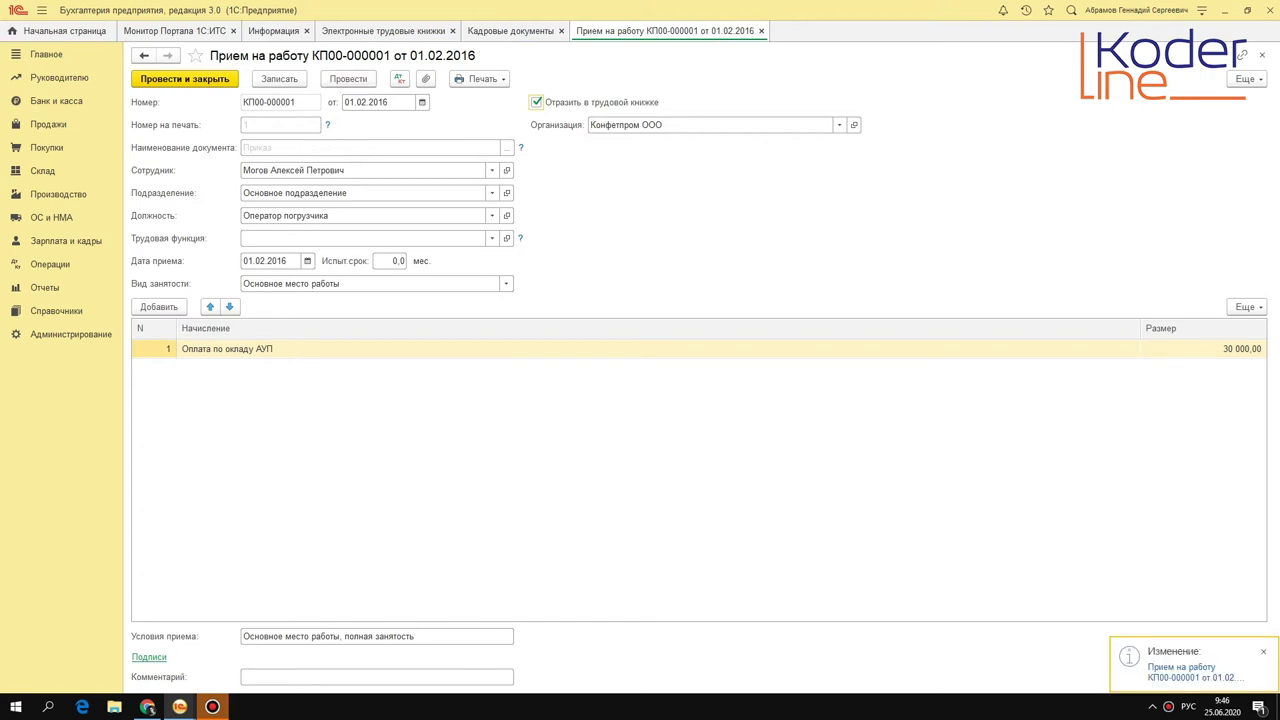
{"action": "left_click", "coordinate": [761, 31]}
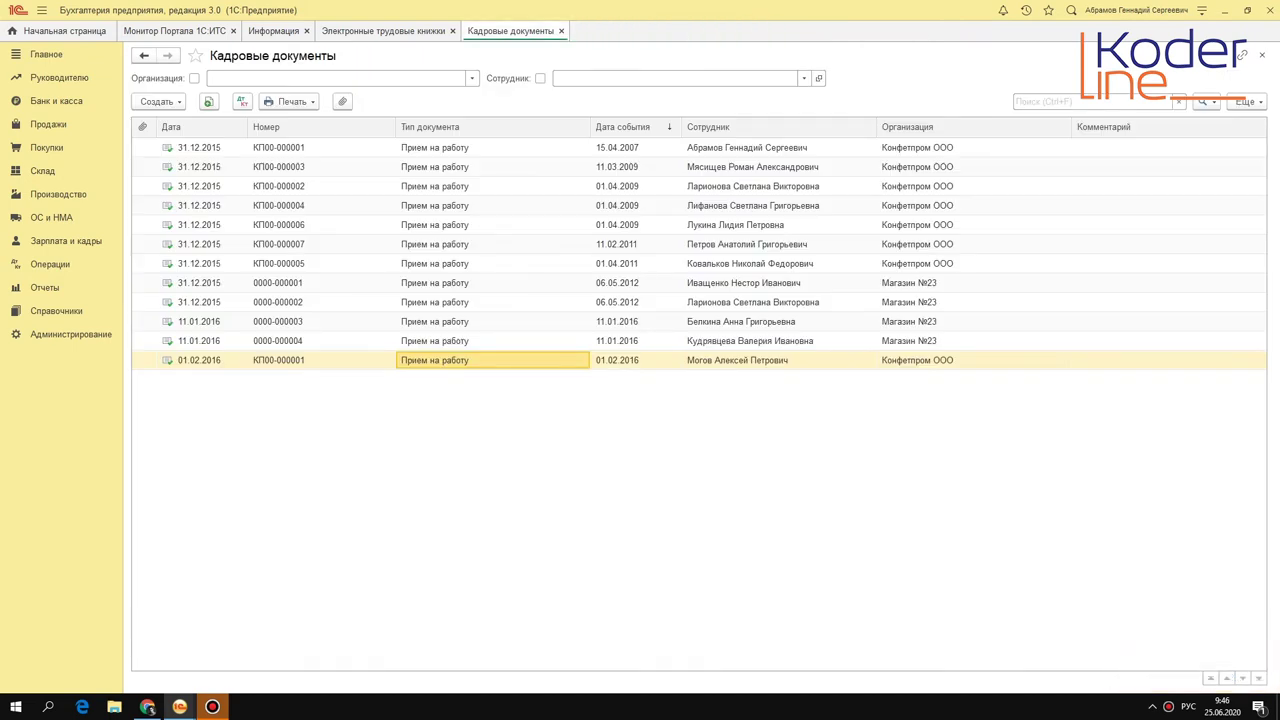
Close the Кадровые документы list and create a Регистрация трудовой деятельности document for Конфетпром ООО.
{"action": "left_click", "coordinate": [562, 31]}
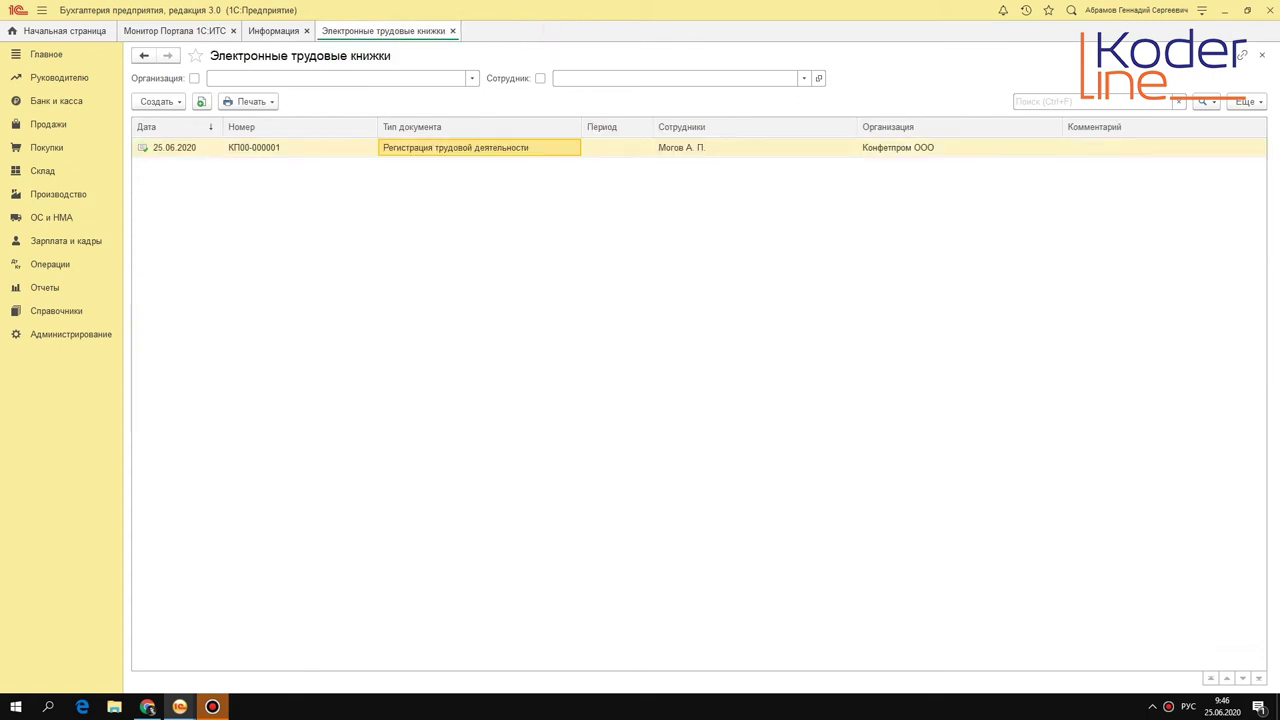
{"action": "left_click", "coordinate": [160, 101]}
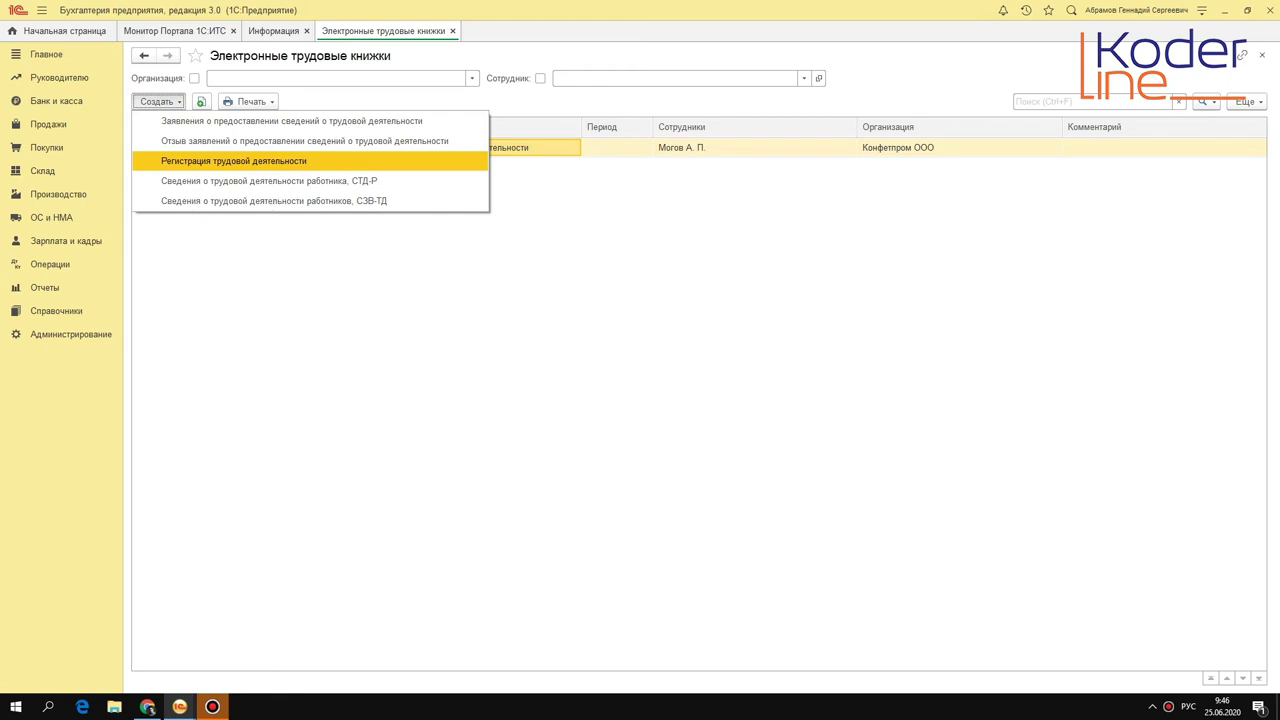
{"action": "left_click", "coordinate": [304, 160]}
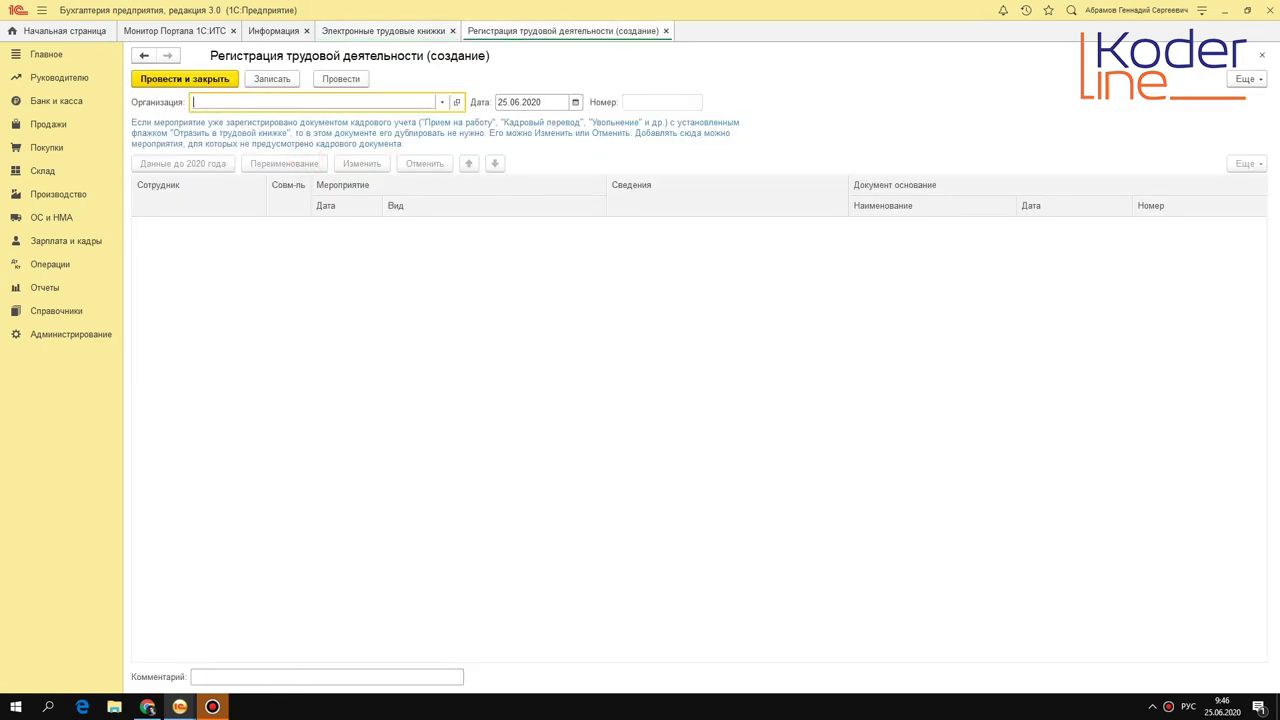
{"action": "left_click", "coordinate": [440, 102]}
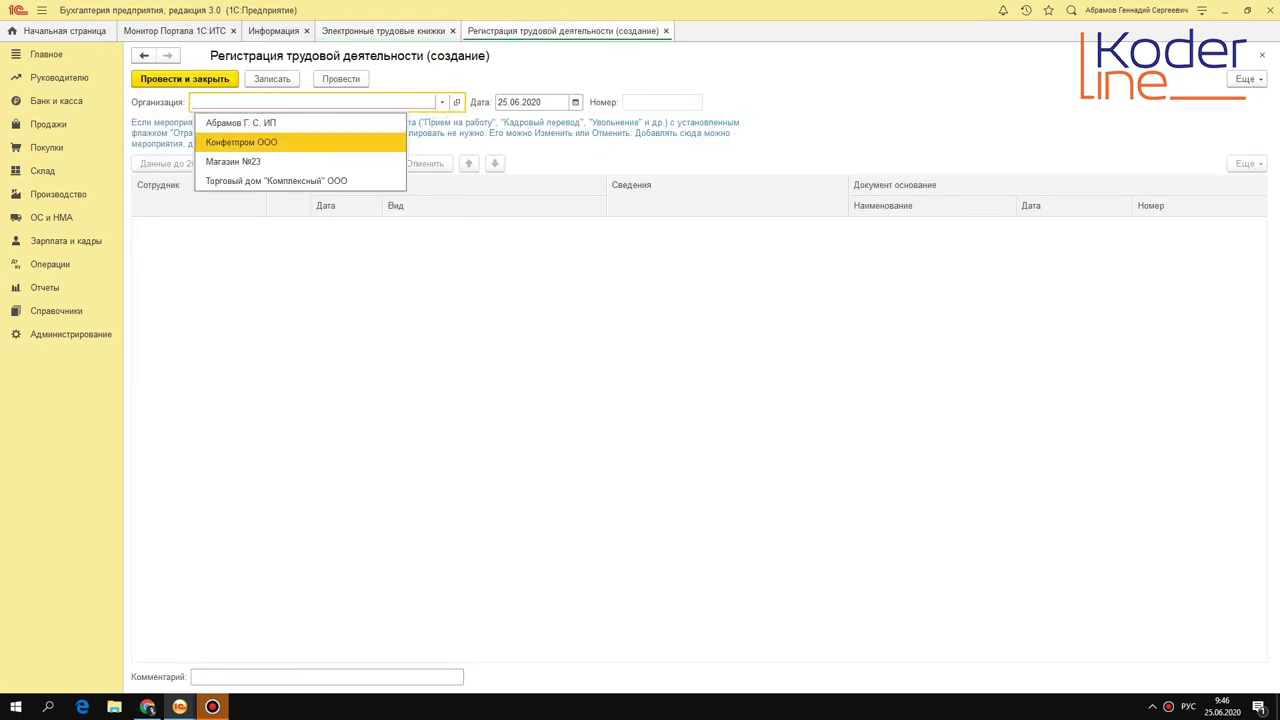
{"action": "left_click", "coordinate": [330, 142]}
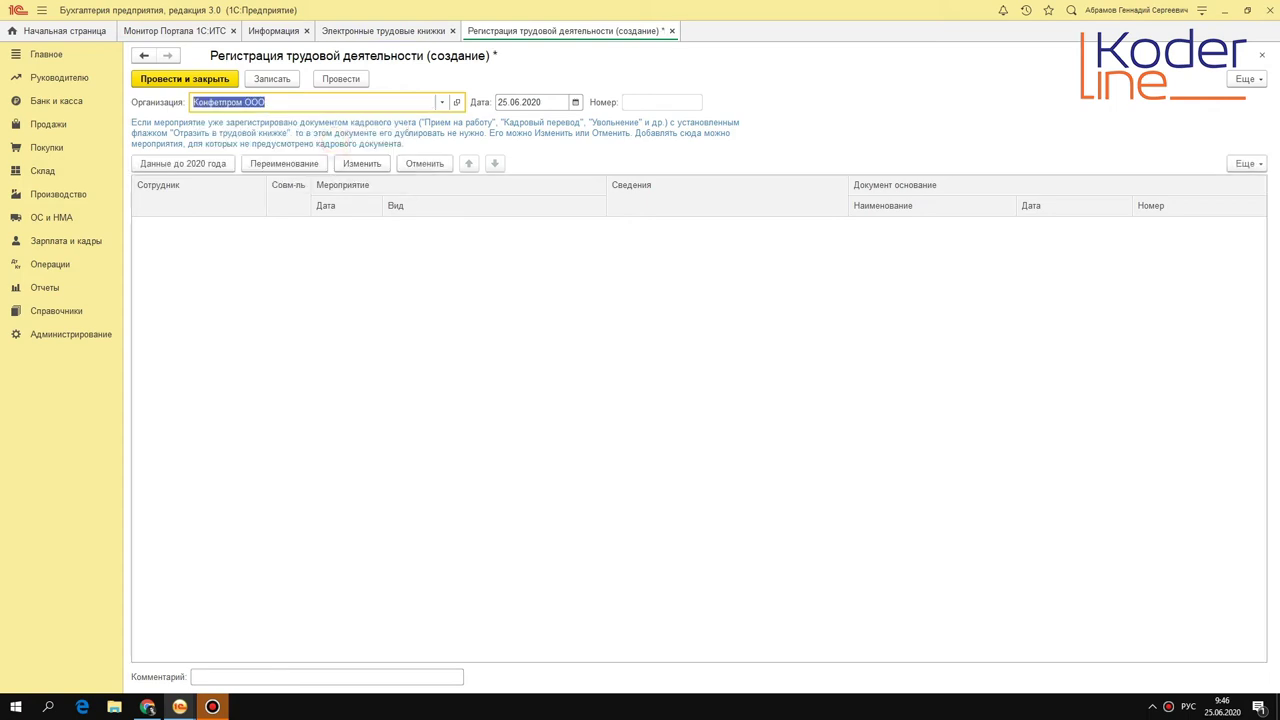
Use Изменить to bring the employee's registered Прием event of 01.02.2016 into the document for correction.
{"action": "left_click", "coordinate": [362, 163]}
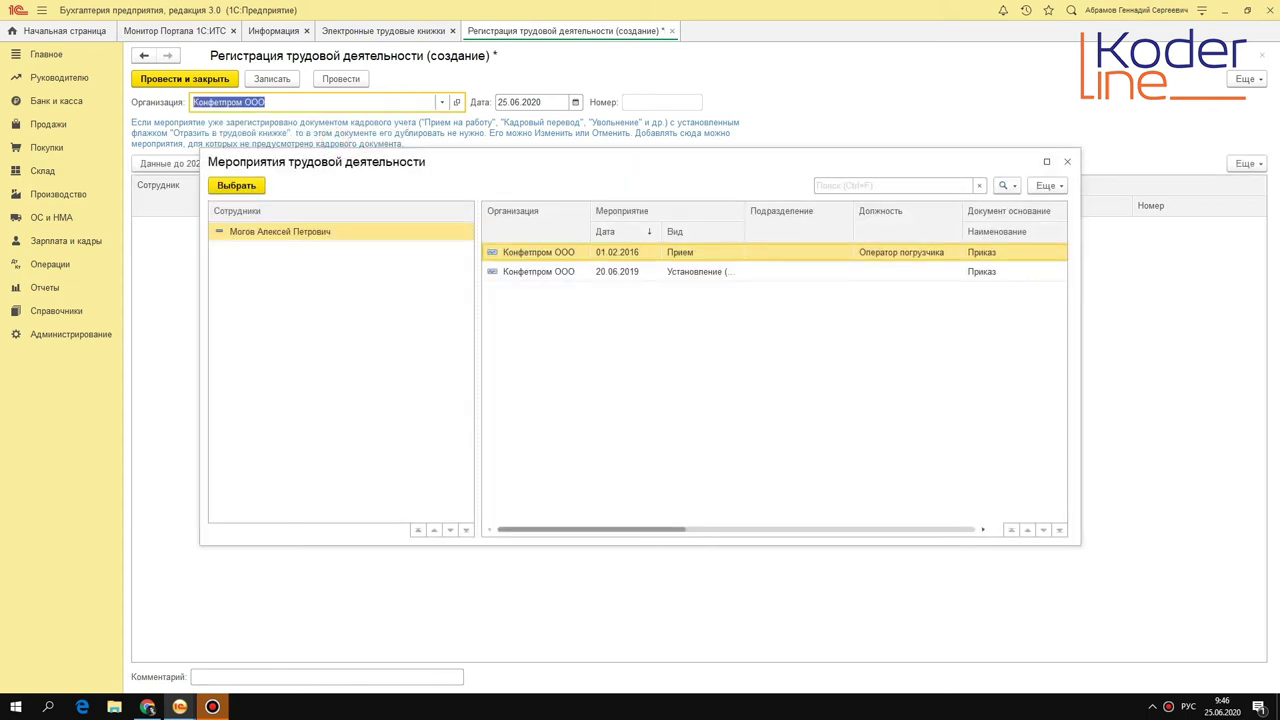
{"action": "left_click_drag", "start_coordinate": [1080, 380], "coordinate": [1218, 375]}
{"action": "left_click_drag", "start_coordinate": [789, 210], "coordinate": [853, 210]}
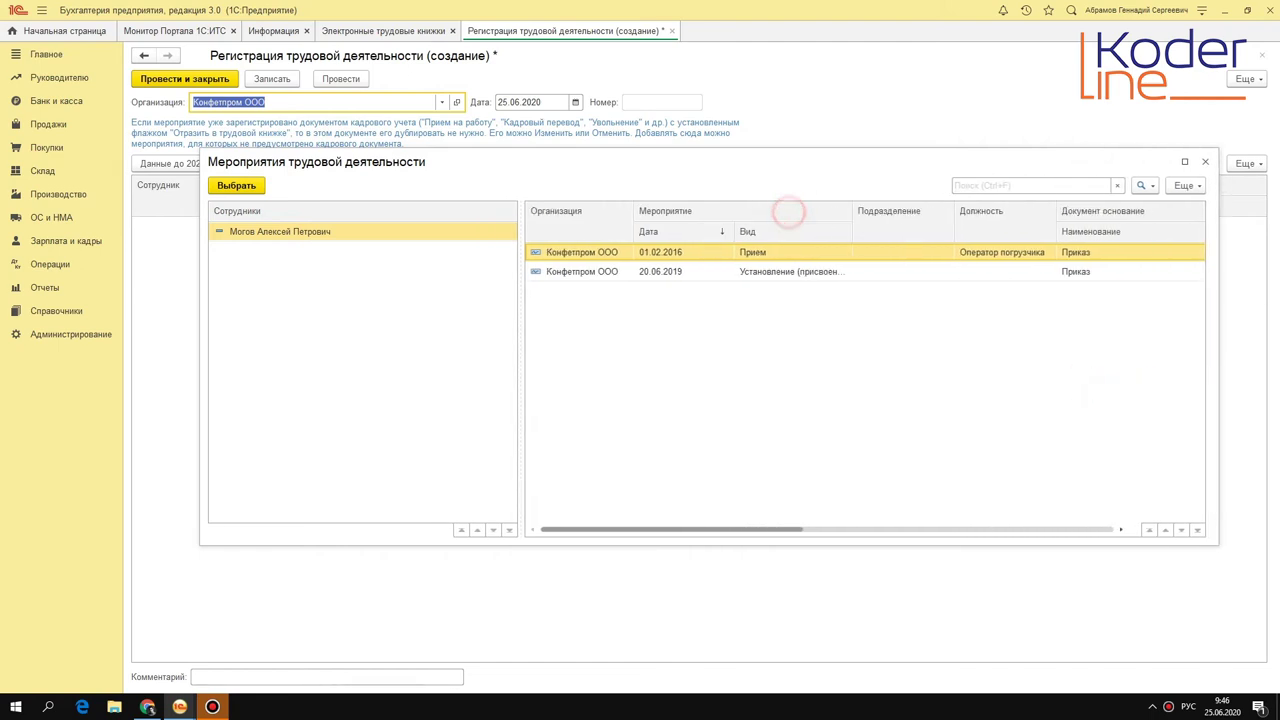
{"action": "left_click", "coordinate": [302, 232]}
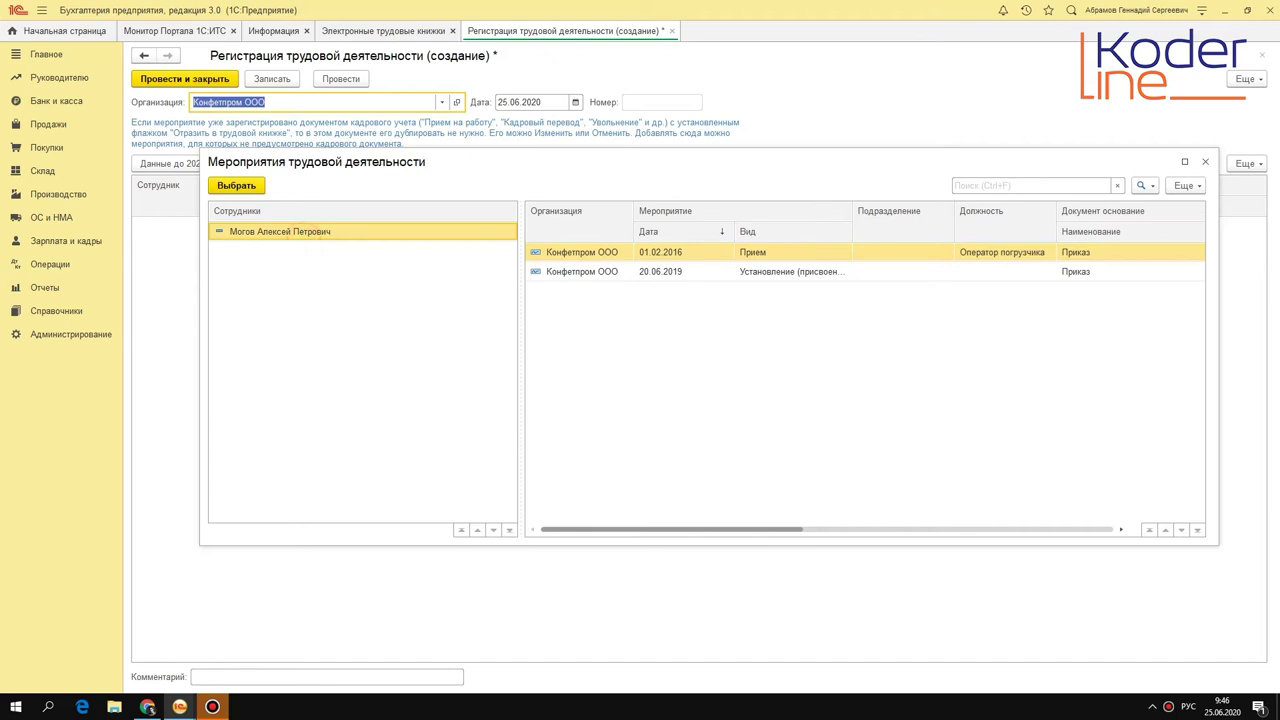
{"action": "left_click", "coordinate": [588, 274]}
{"action": "left_click", "coordinate": [592, 254]}
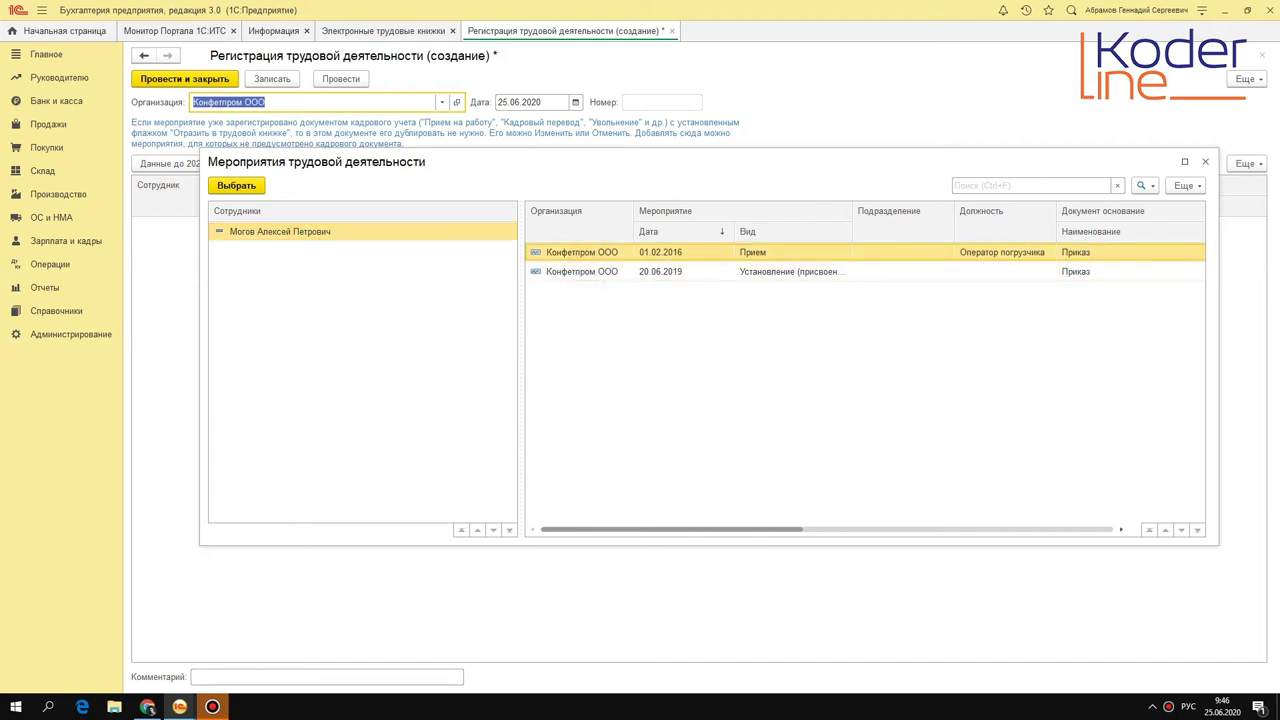
{"action": "left_click", "coordinate": [236, 185]}
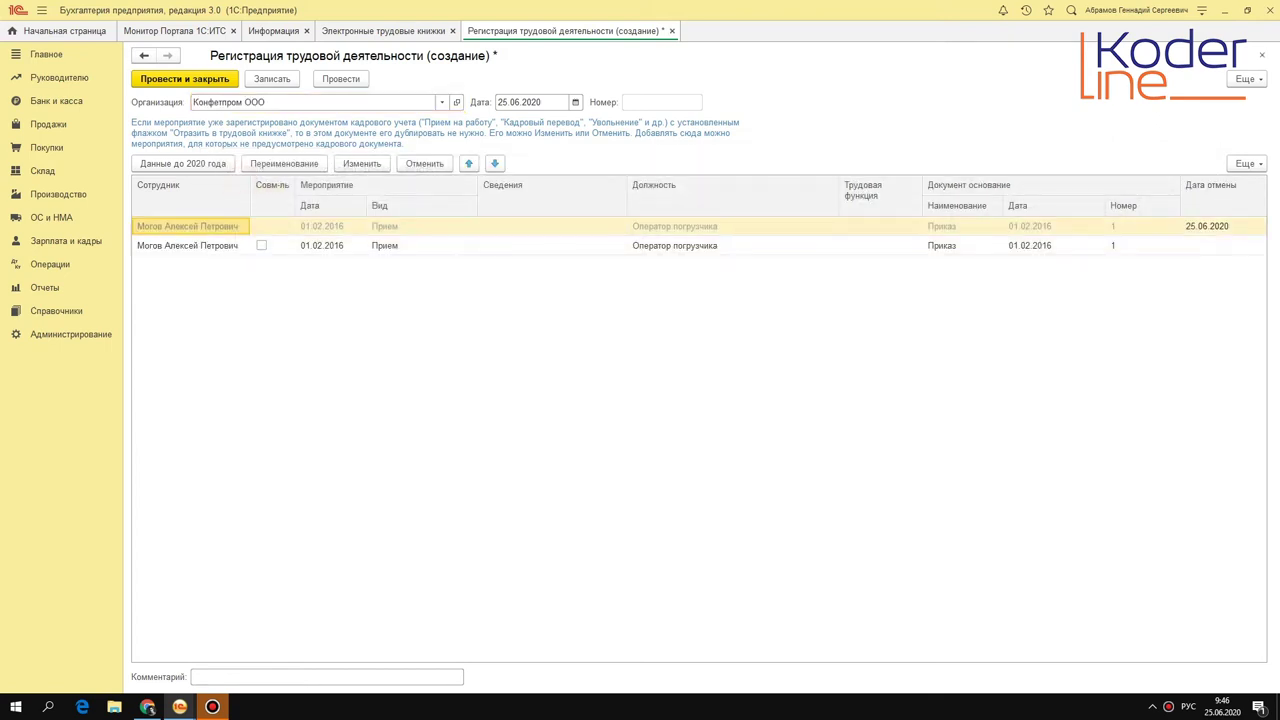
Set the basis order number to А-1 in the active Прием row, below the row with a cancellation date.
{"action": "left_click", "coordinate": [330, 226]}
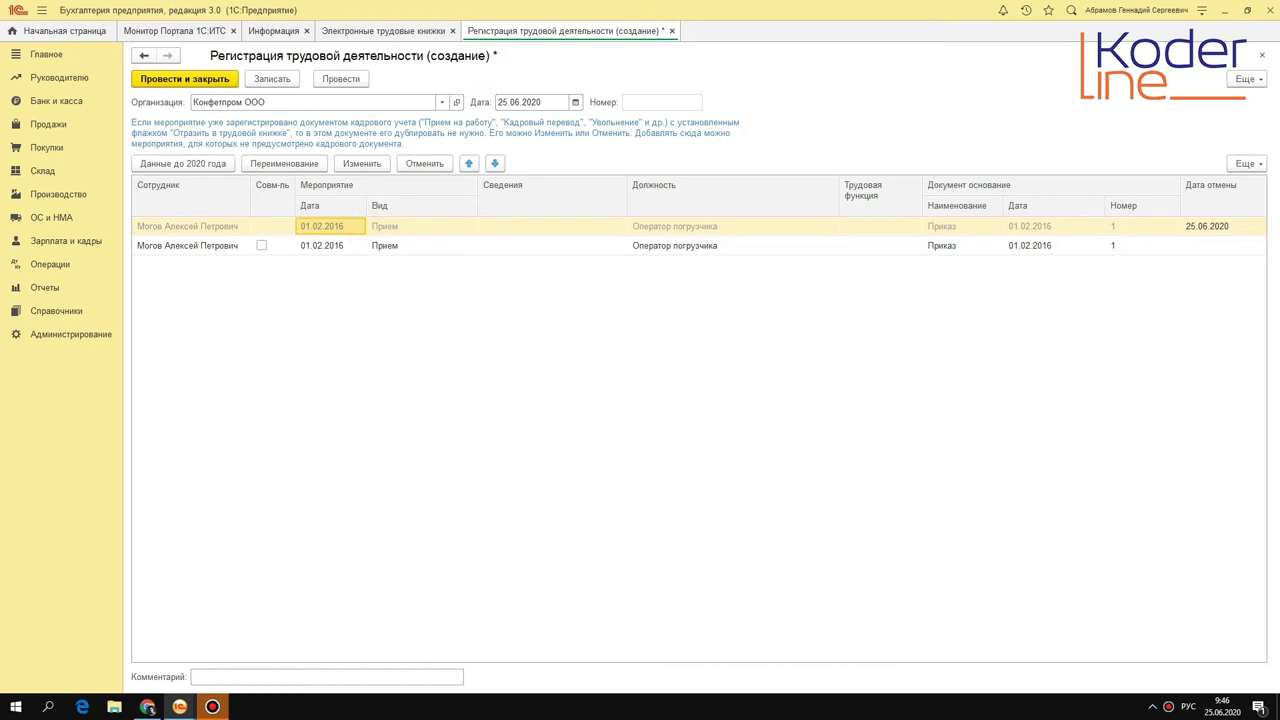
{"action": "left_click", "coordinate": [996, 226]}
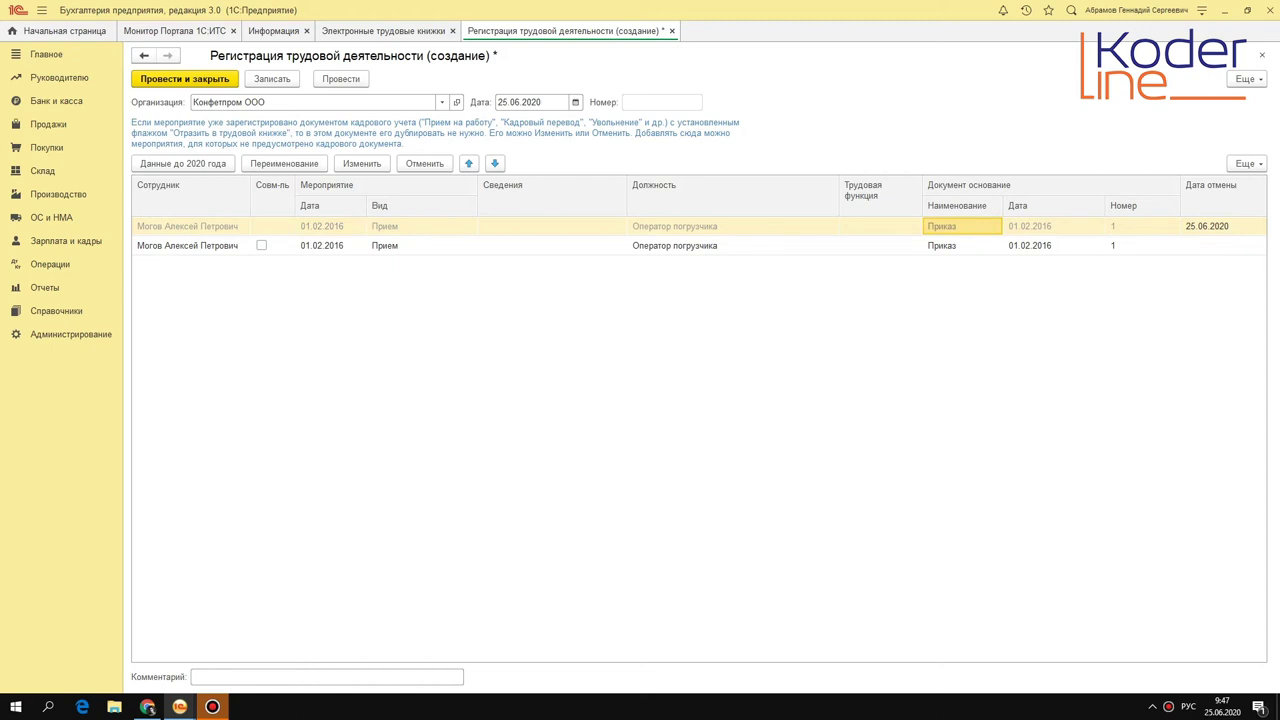
{"action": "left_click", "coordinate": [1214, 227]}
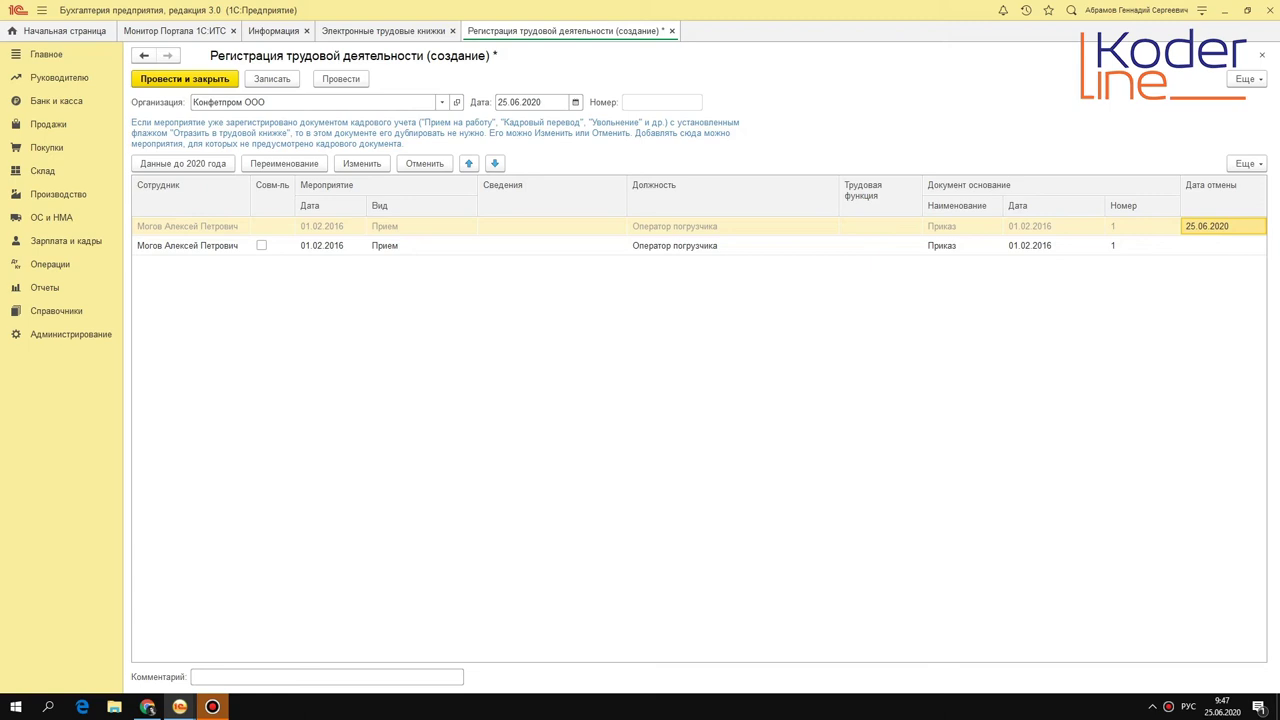
{"action": "left_click", "coordinate": [1113, 245]}
{"action": "left_click", "coordinate": [1113, 245]}
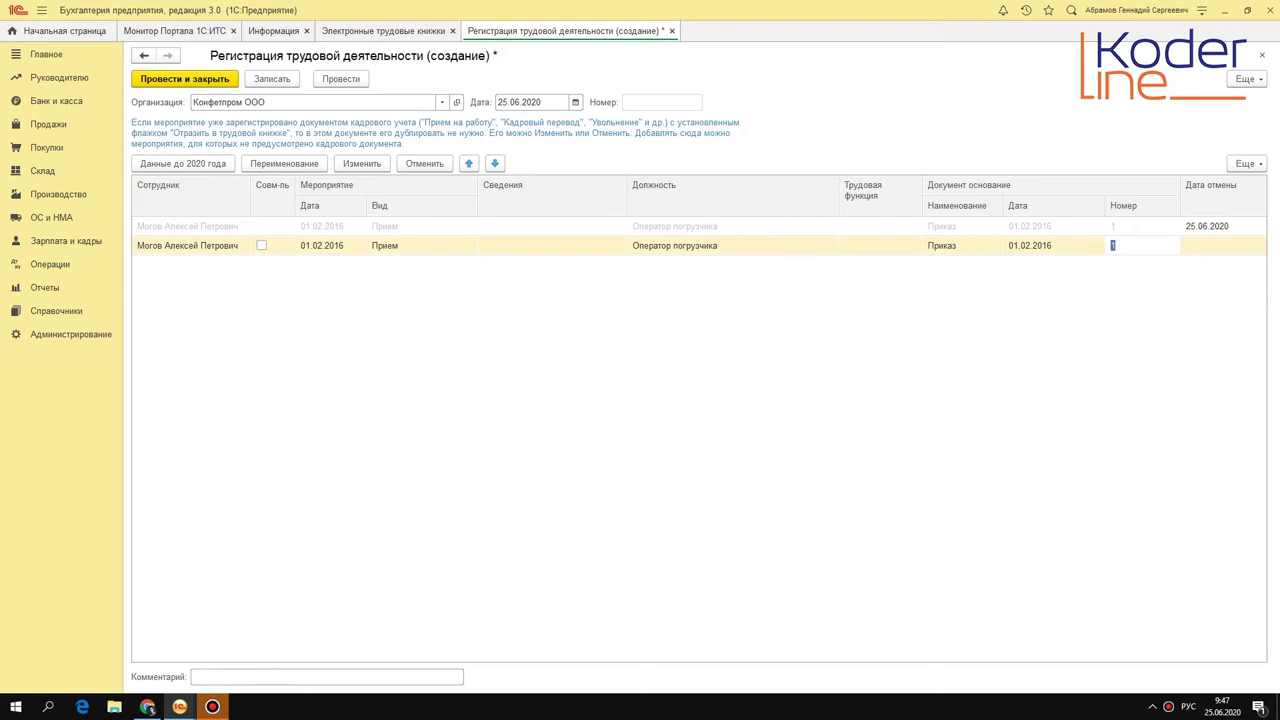
{"action": "type", "text": "15"}
{"action": "key", "text": "BackSpace"}
{"action": "key", "text": "BackSpace"}
{"action": "type", "text": "А-1"}
{"action": "key", "text": "Return"}
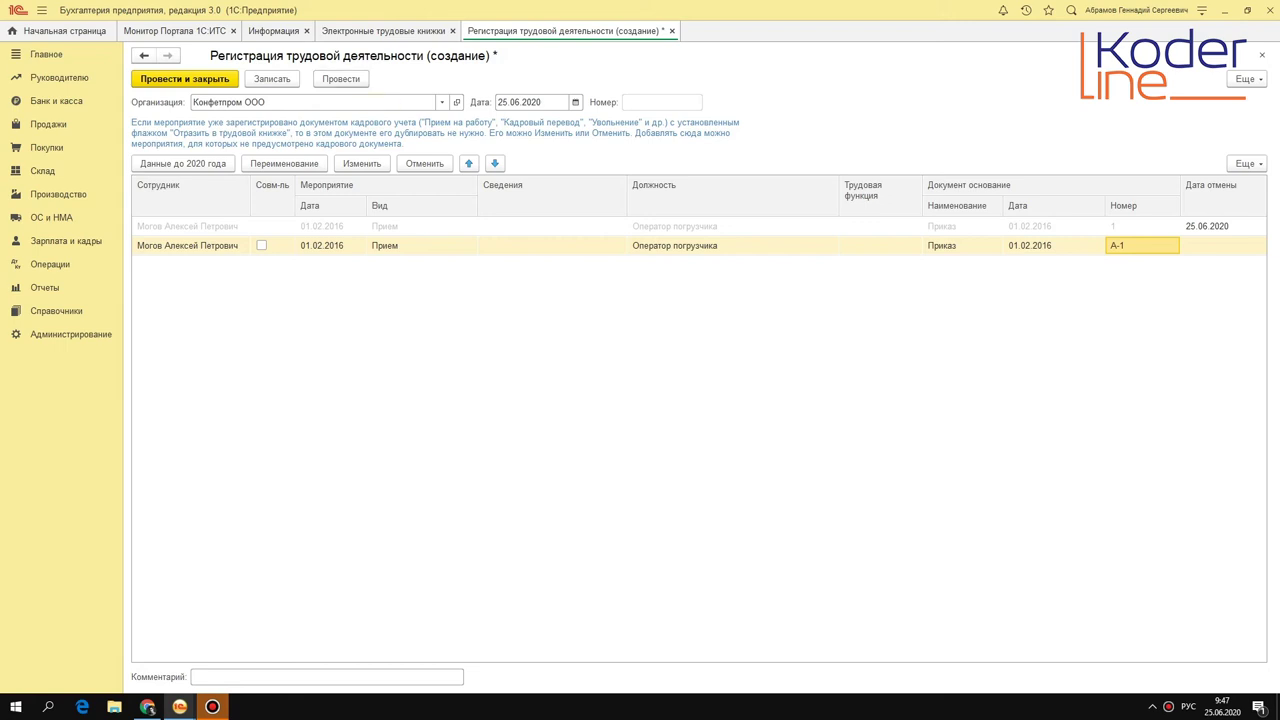
Check the cancelled and corrected Прием rows, and post and close the registration document.
{"action": "left_click", "coordinate": [215, 226]}
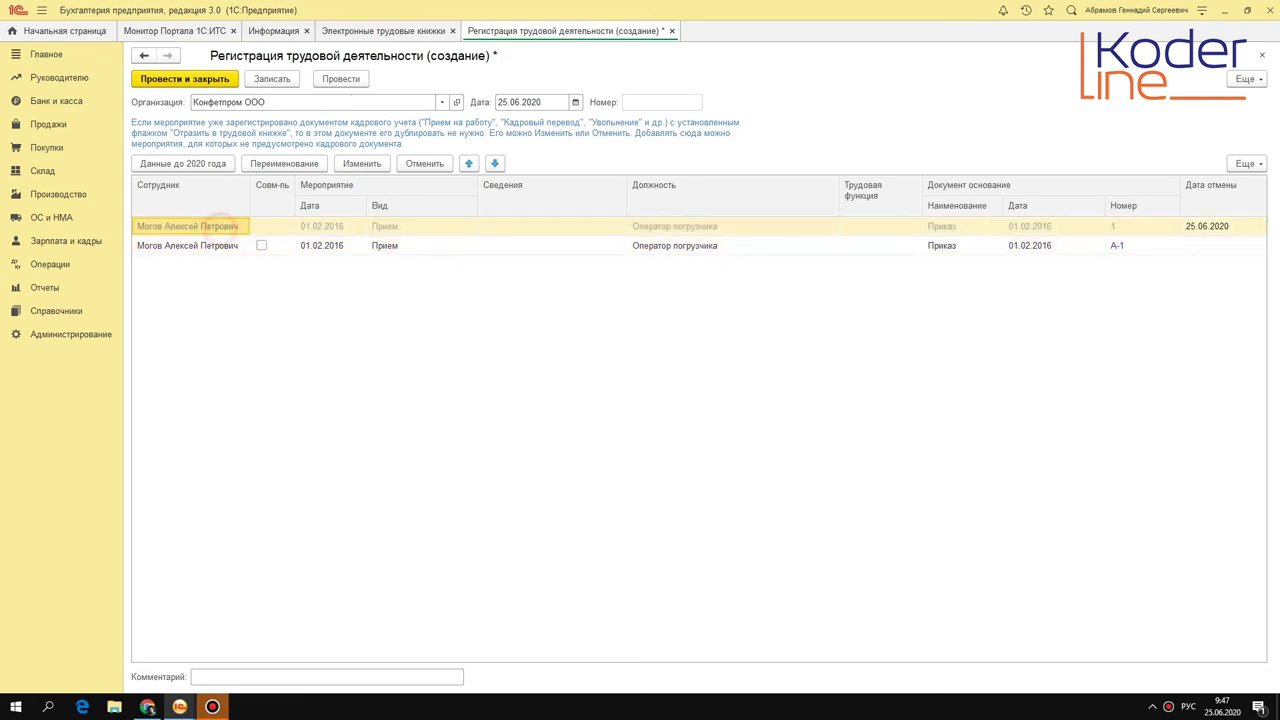
{"action": "left_click", "coordinate": [215, 245]}
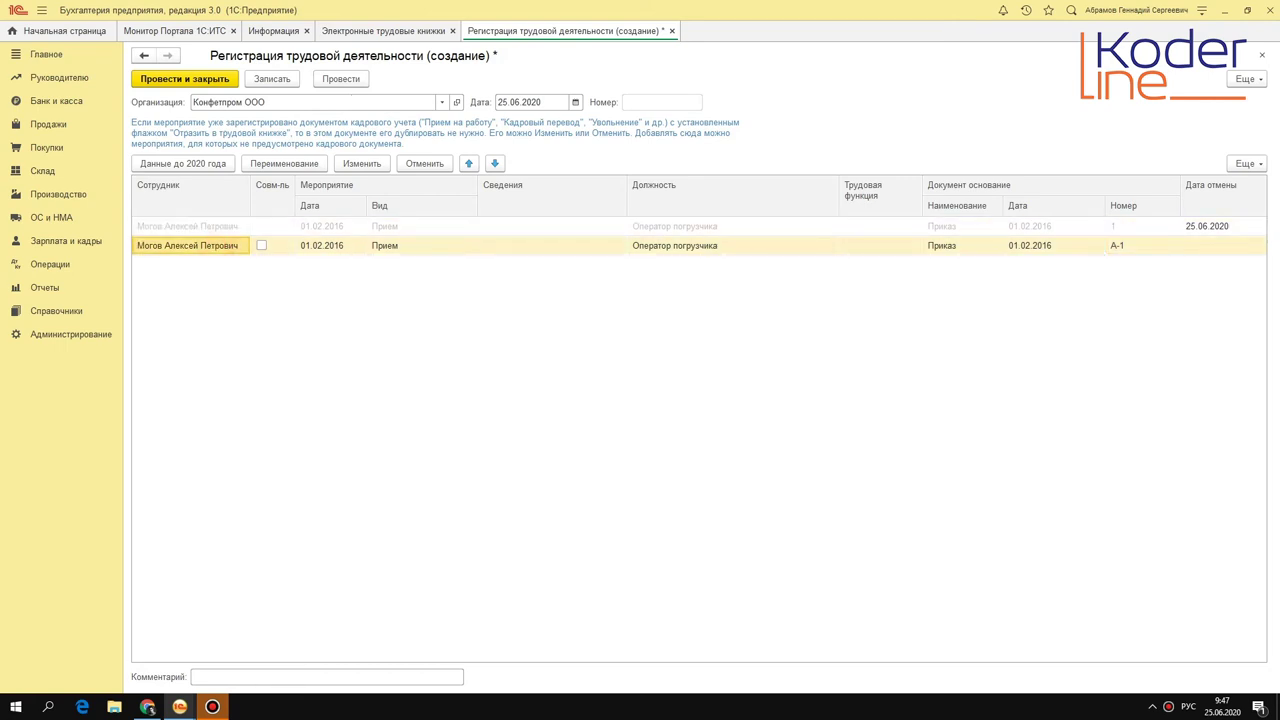
{"action": "left_click", "coordinate": [1210, 226]}
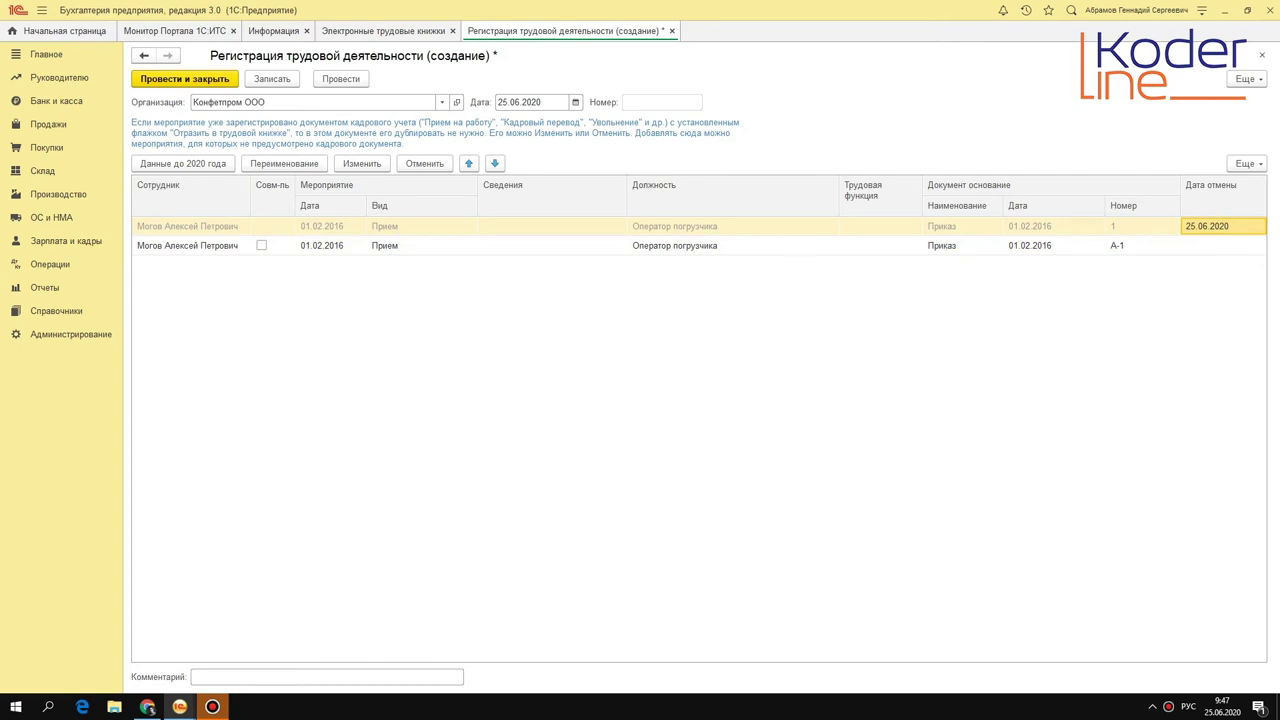
{"action": "left_click", "coordinate": [1140, 245]}
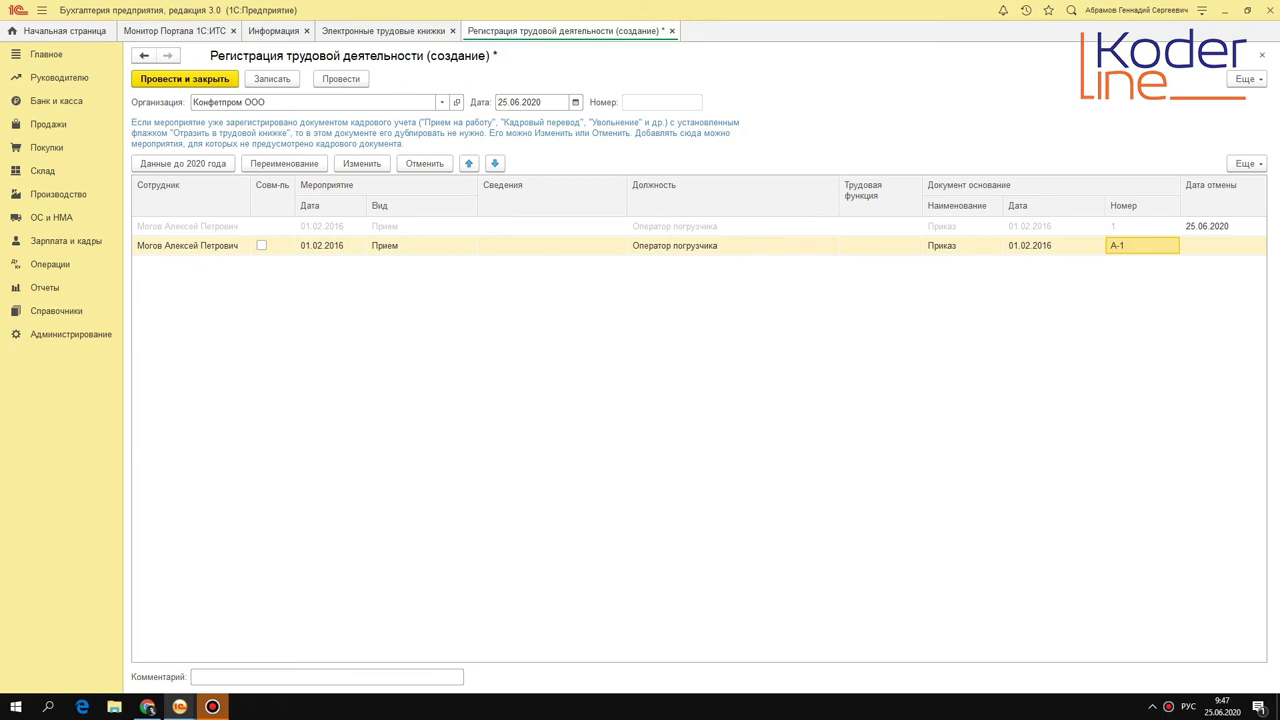
{"action": "left_click", "coordinate": [341, 78]}
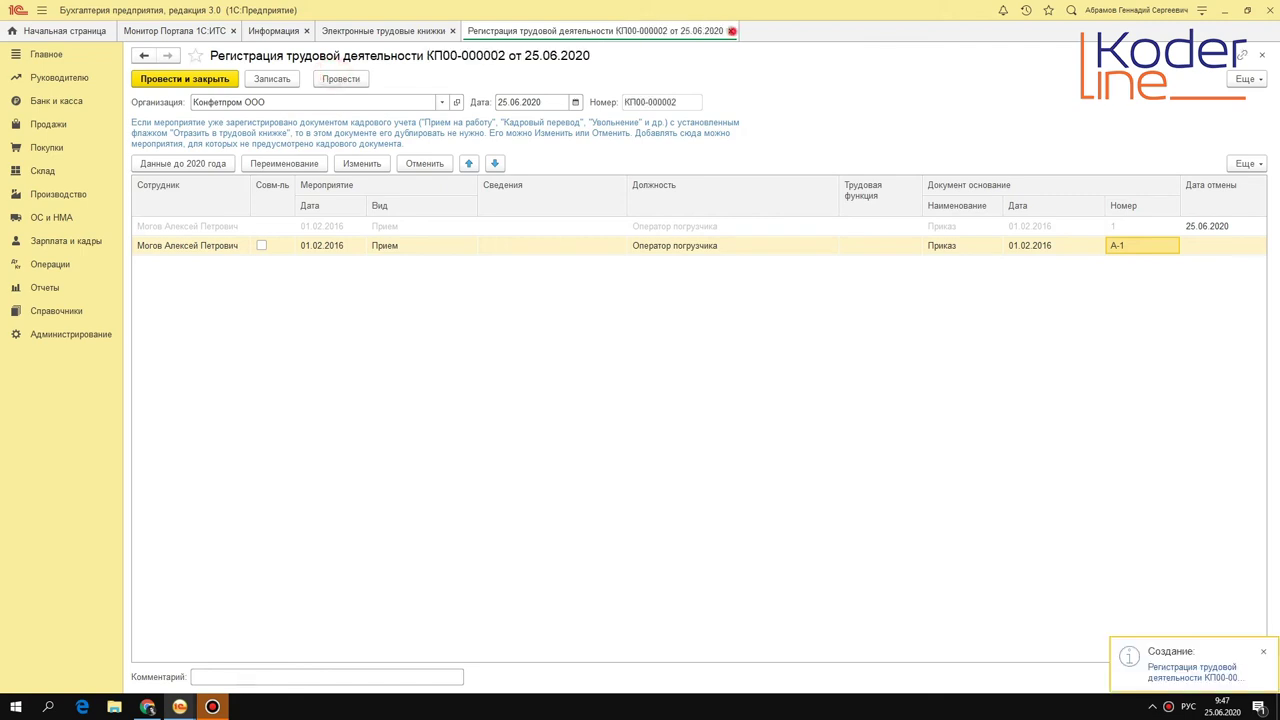
{"action": "left_click", "coordinate": [731, 31]}
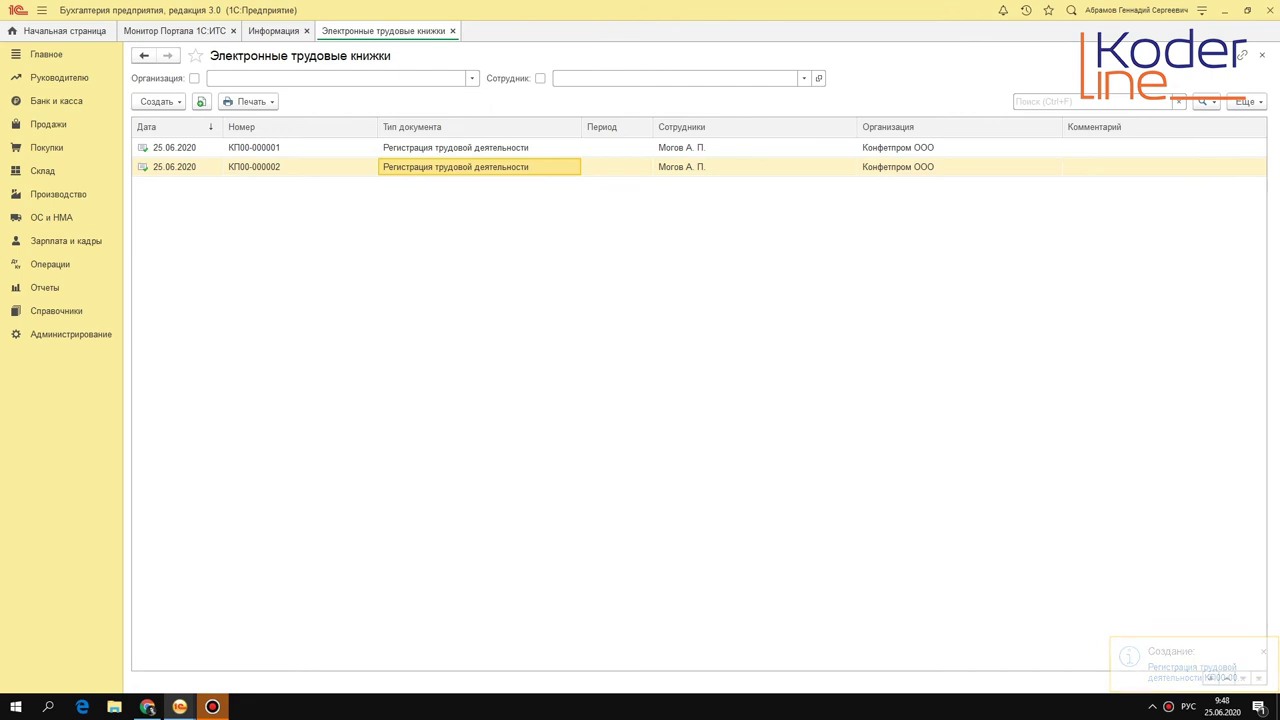
Create another Регистрация трудовой деятельности document and set its organization to Конфетпром ООО.
{"action": "left_click", "coordinate": [158, 101]}
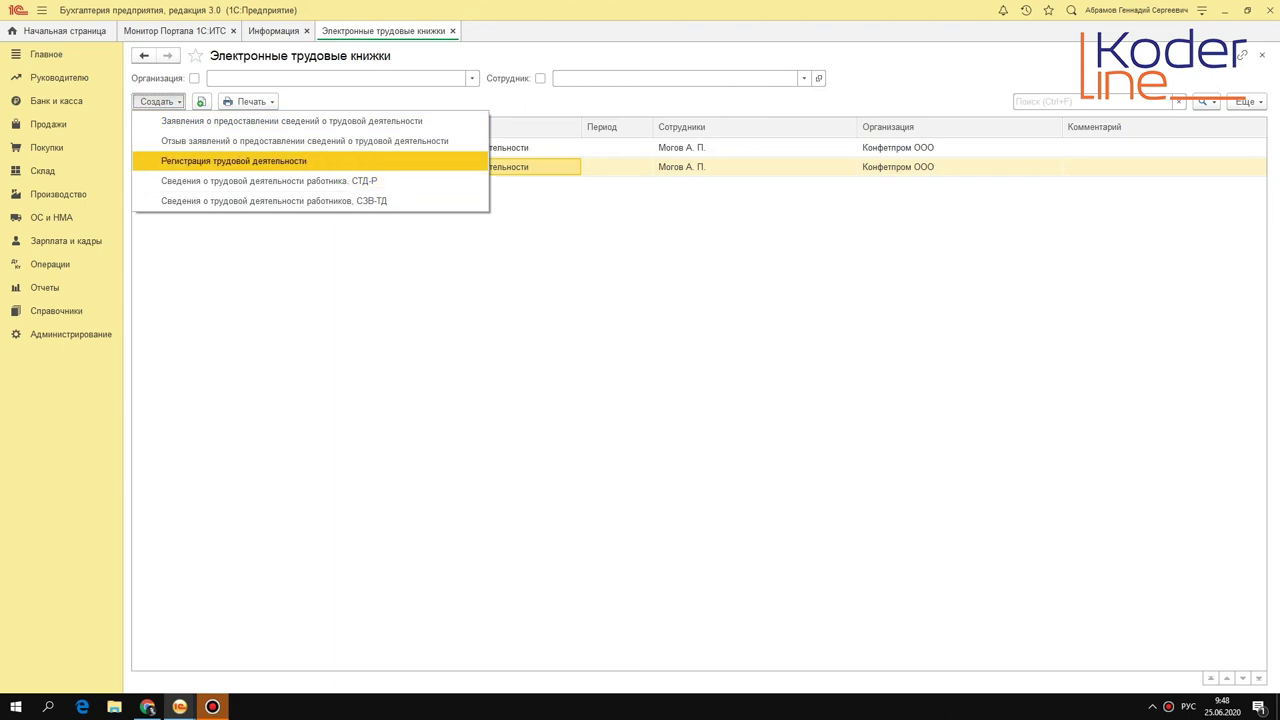
{"action": "key", "text": "Return"}
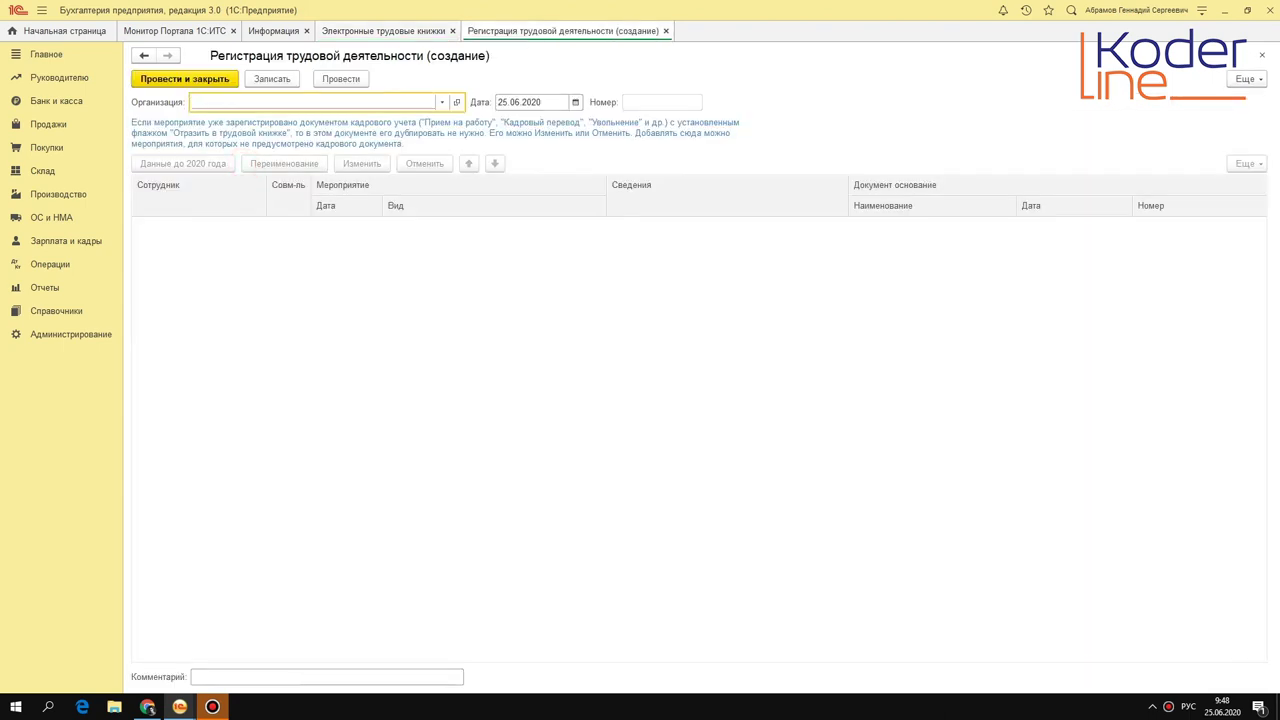
{"action": "left_click", "coordinate": [441, 102]}
{"action": "left_click", "coordinate": [262, 140]}
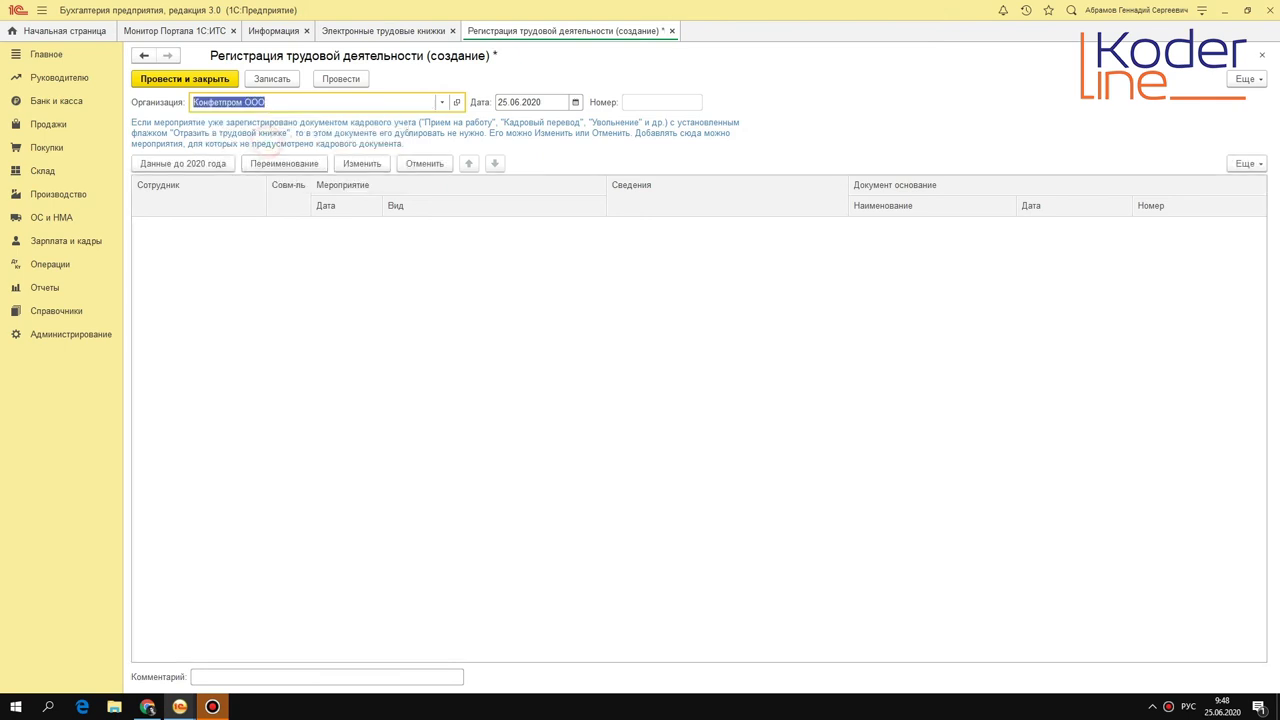
Fill the event table with the employees' data before 2020, without splitting it into portions.
{"action": "left_click", "coordinate": [290, 295]}
{"action": "right_click", "coordinate": [309, 257]}
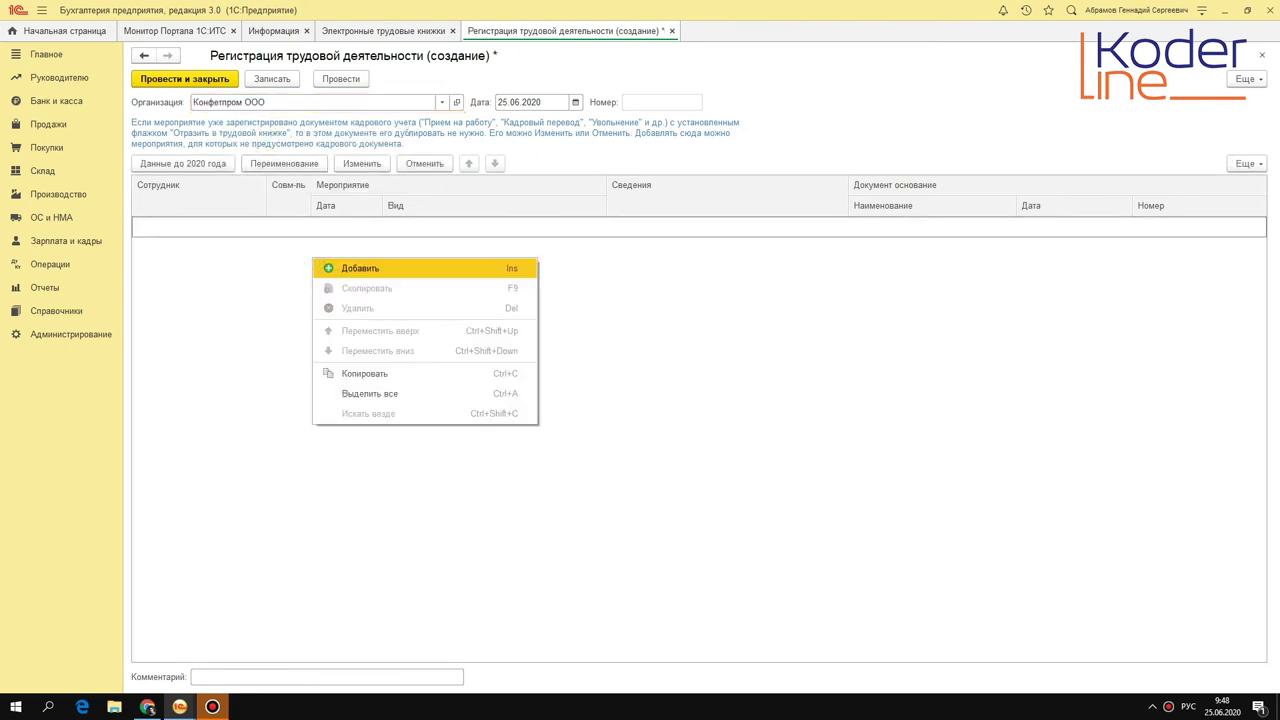
{"action": "left_click", "coordinate": [256, 258]}
{"action": "left_click", "coordinate": [183, 163]}
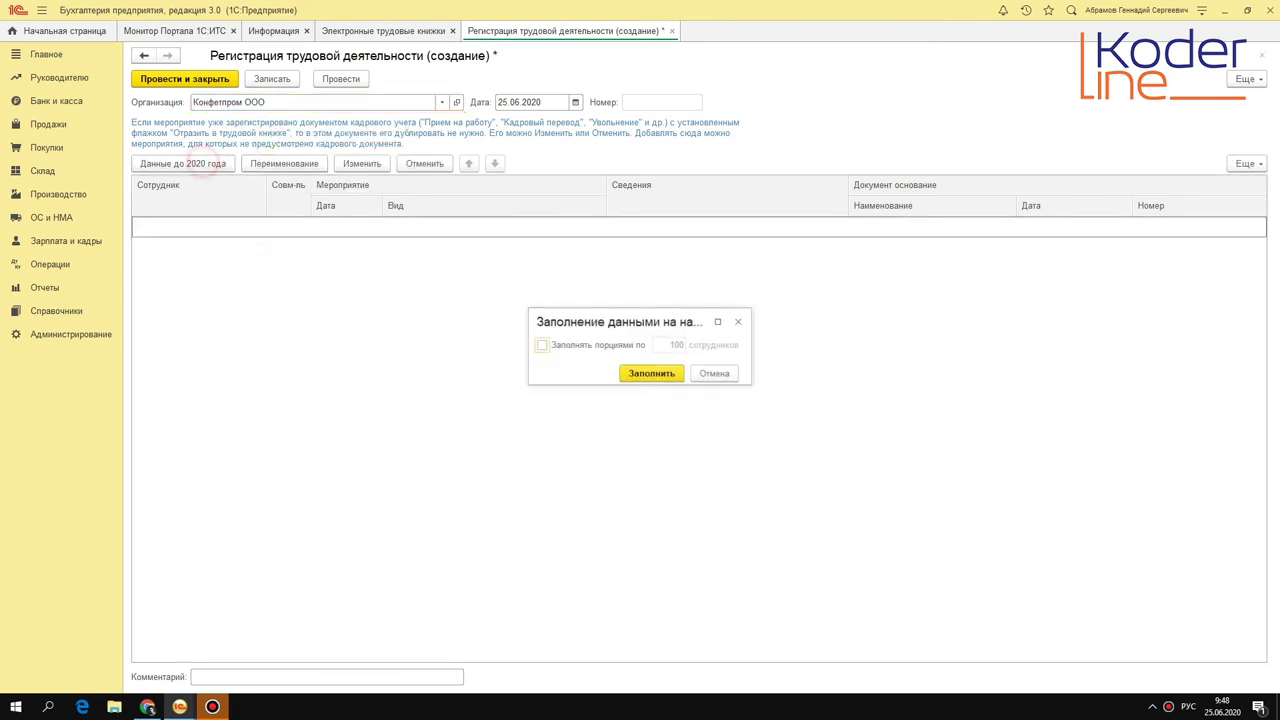
{"action": "left_click", "coordinate": [655, 373]}
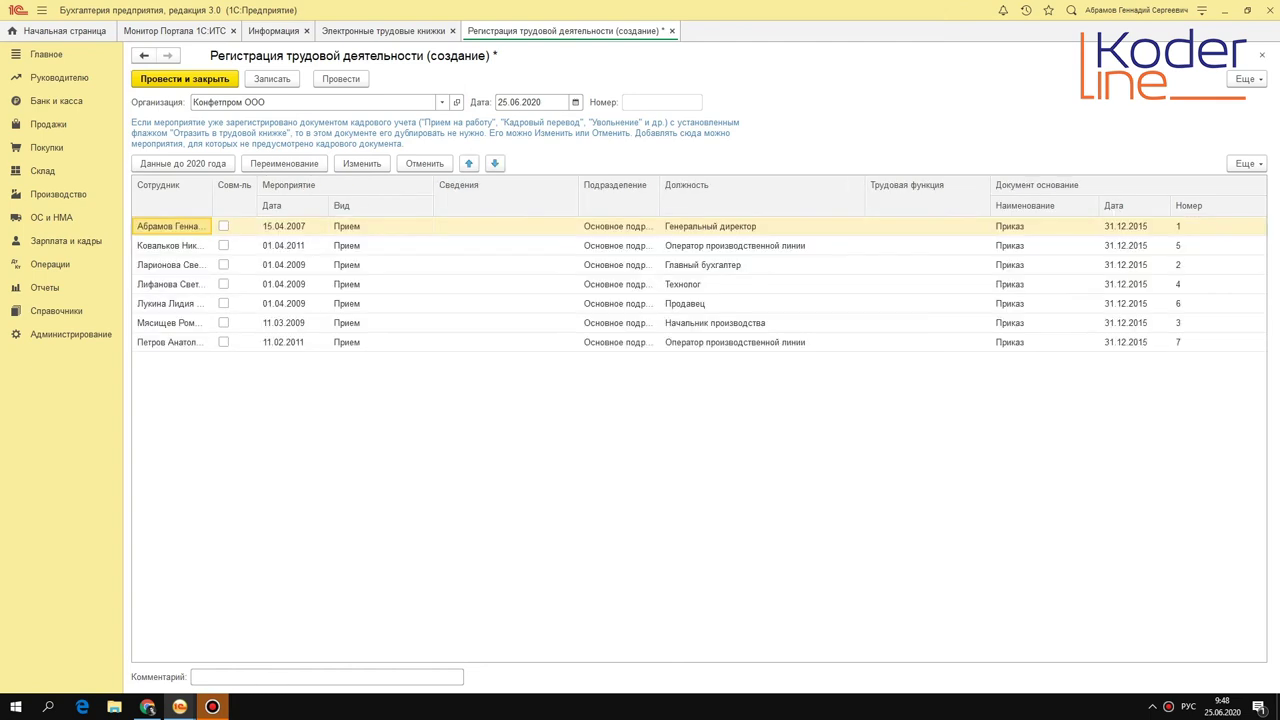
Delete all filled employee rows from the event table and view the registered events available for correction.
{"action": "left_click", "coordinate": [421, 284]}
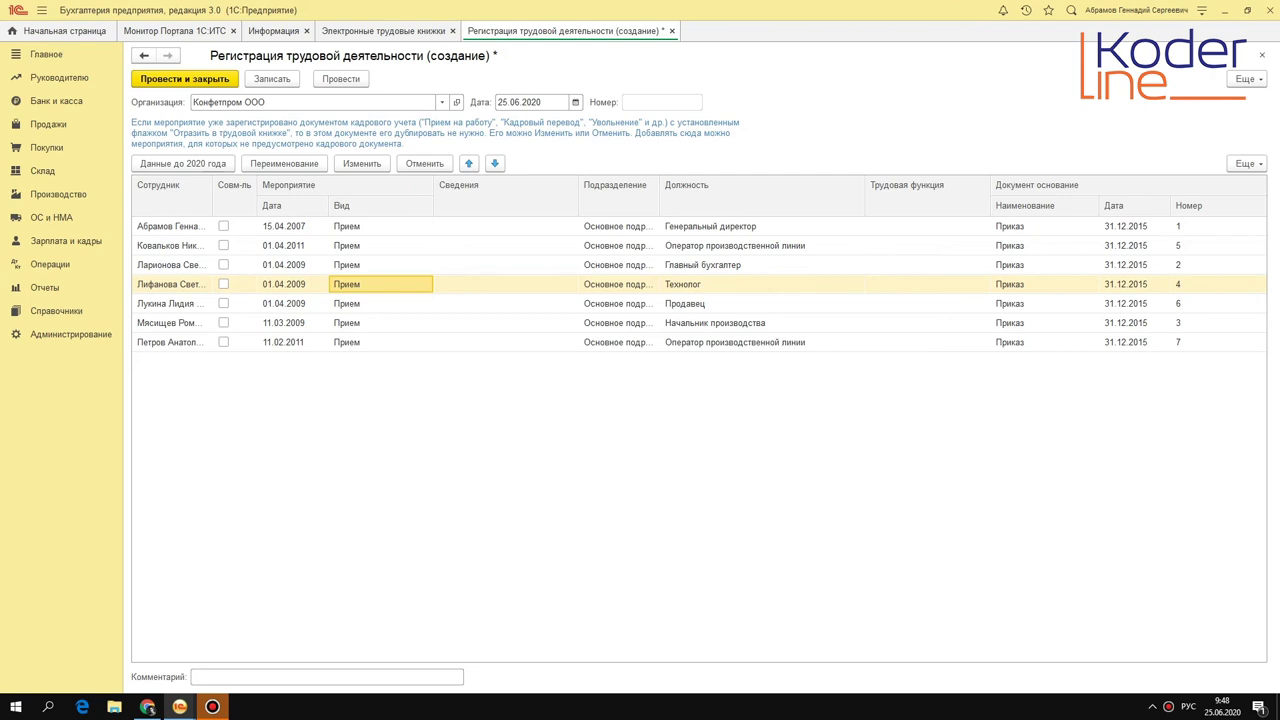
{"action": "left_click", "coordinate": [380, 323]}
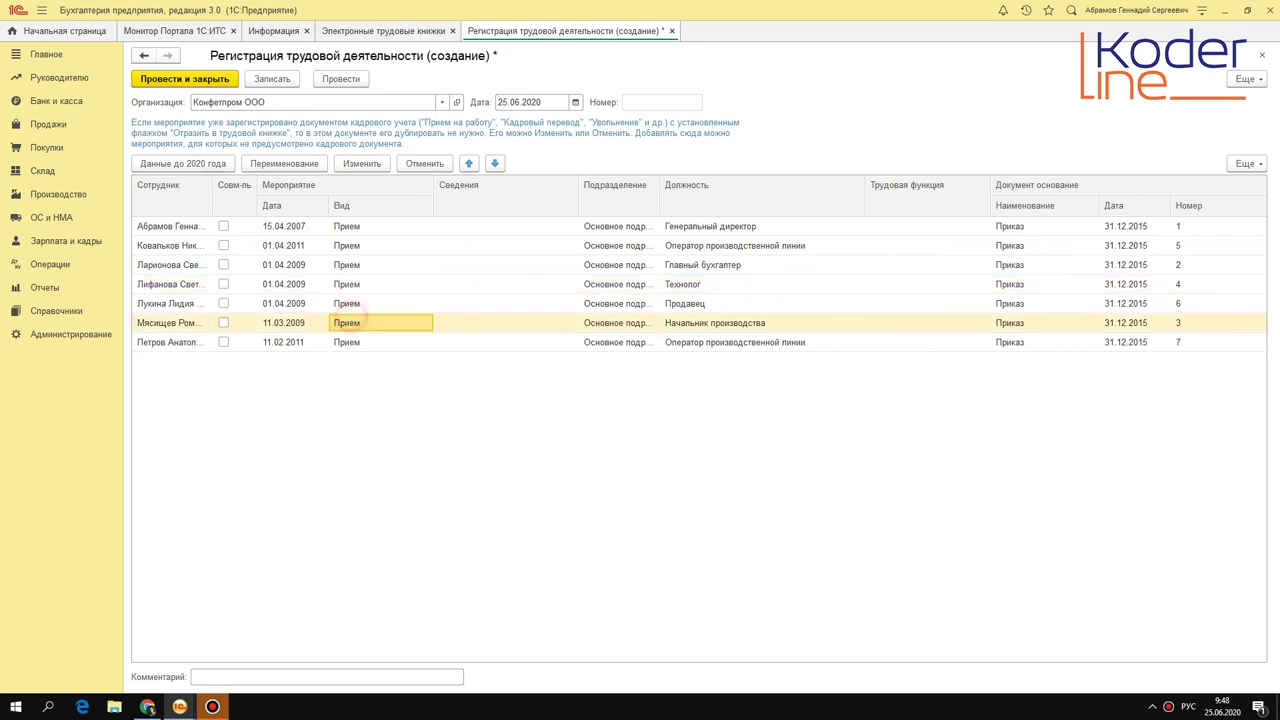
{"action": "key", "text": "ctrl+a"}
{"action": "key", "text": "Delete"}
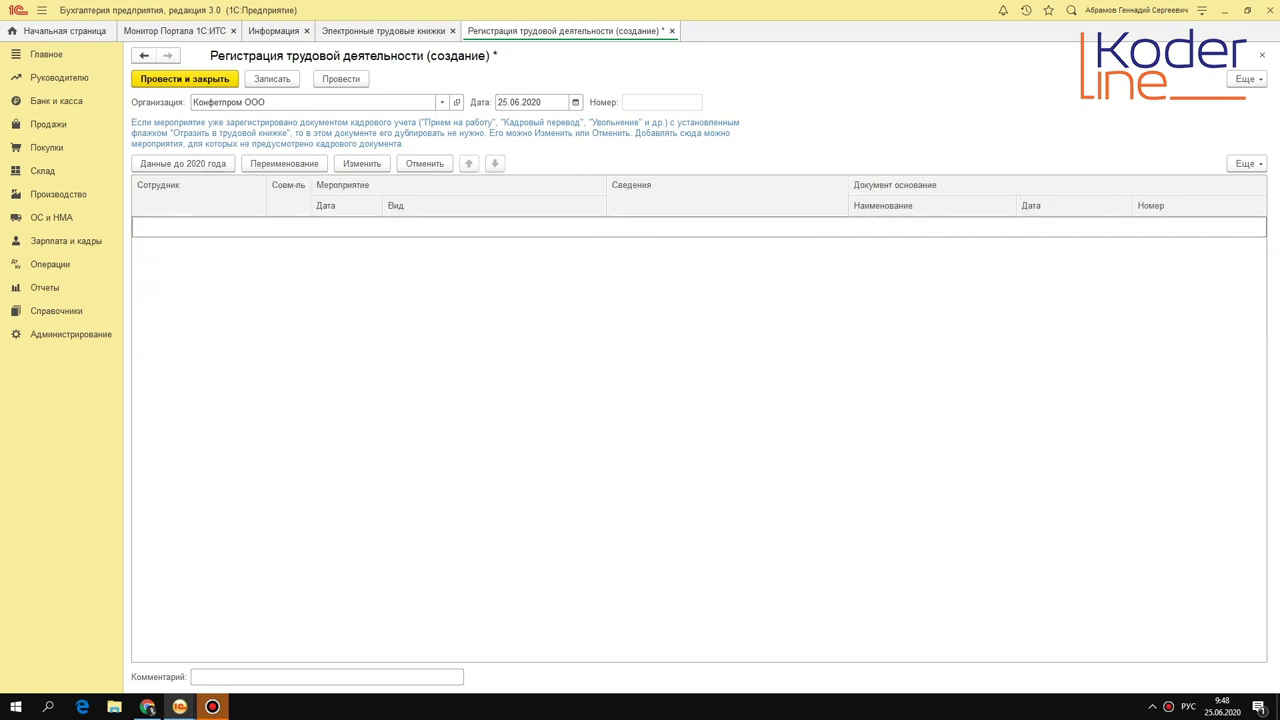
{"action": "left_click", "coordinate": [362, 163]}
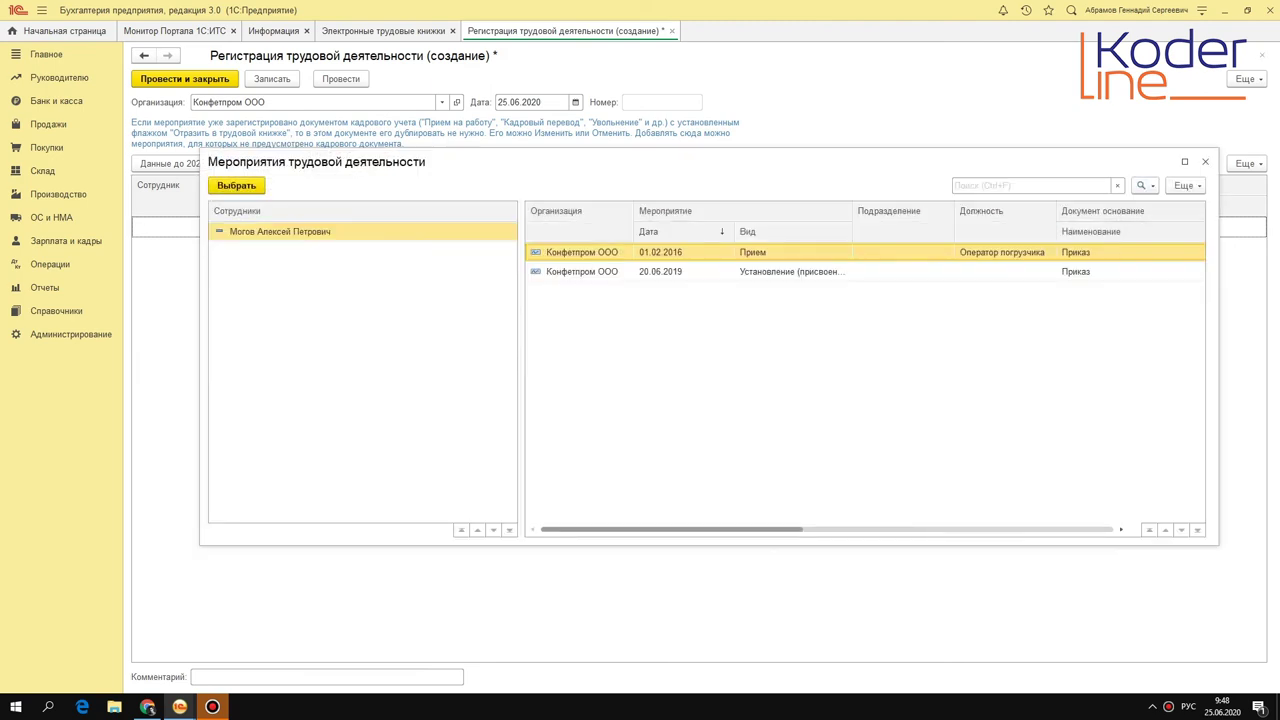
{"action": "left_click", "coordinate": [1205, 161]}
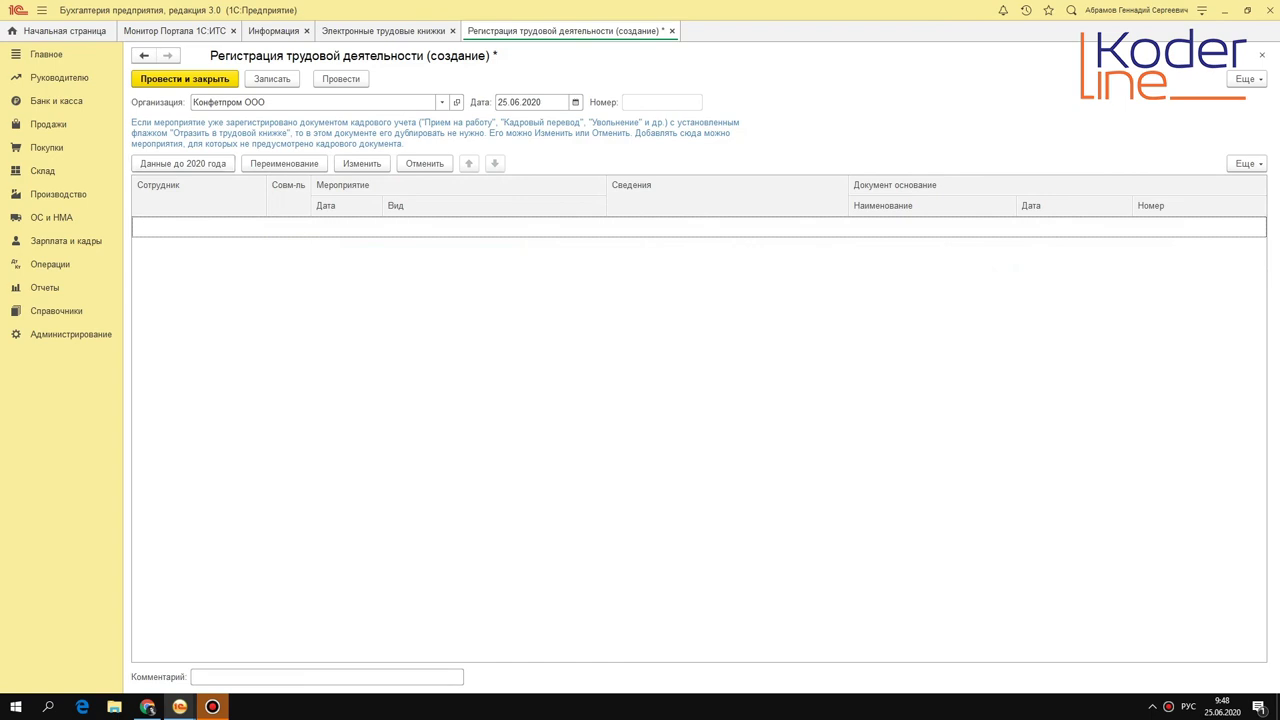
Add a row to the empty event table and choose the employee hired on 01.02.2016.
{"action": "right_click", "coordinate": [249, 238]}
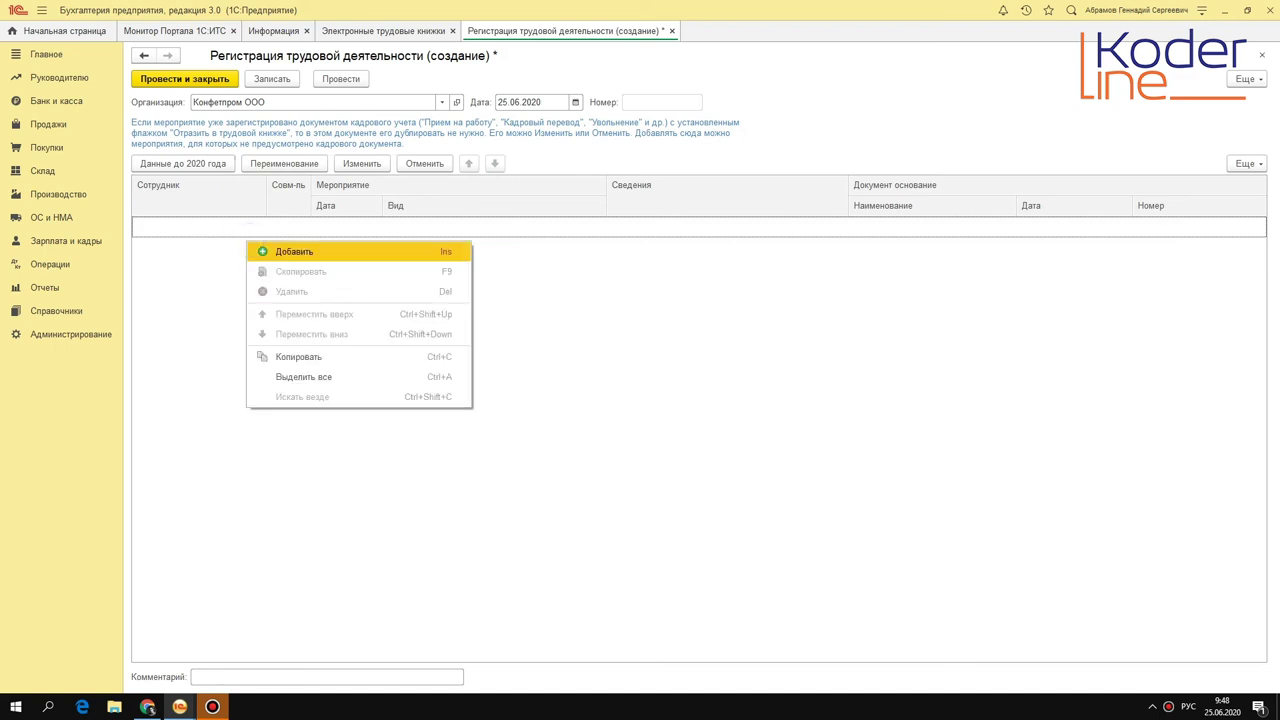
{"action": "key", "text": "Return"}
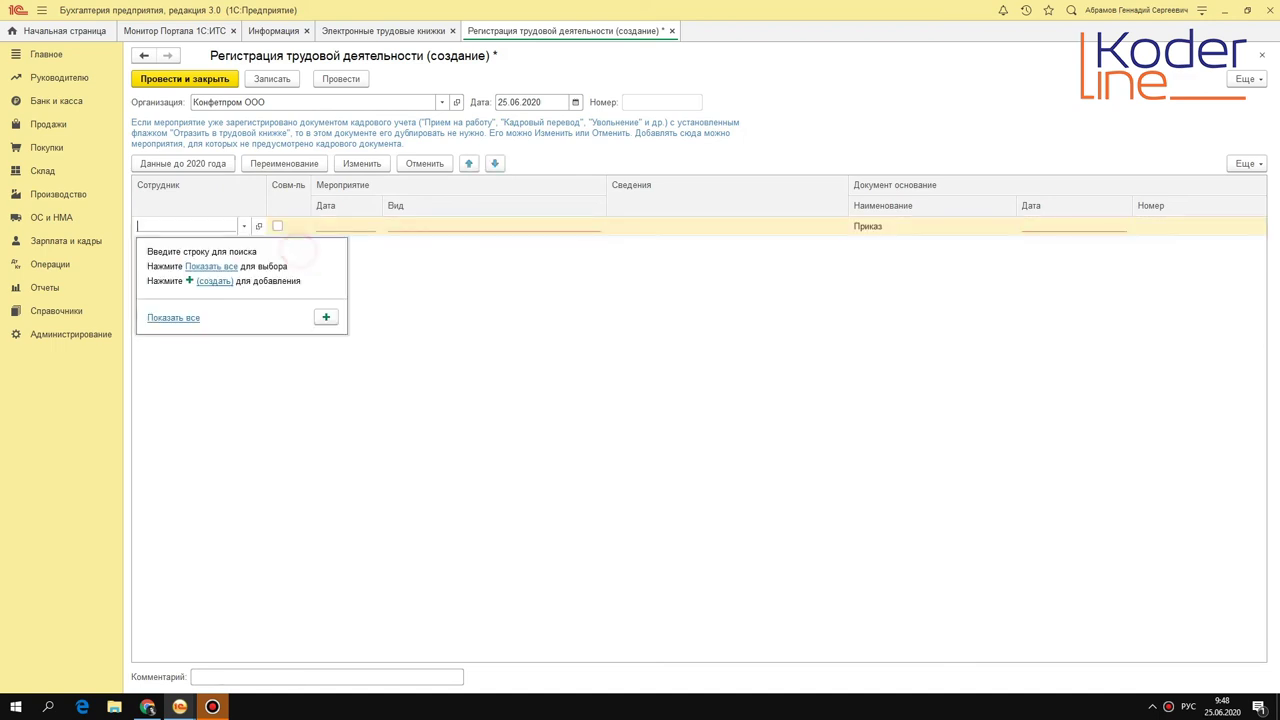
{"action": "left_click", "coordinate": [244, 226]}
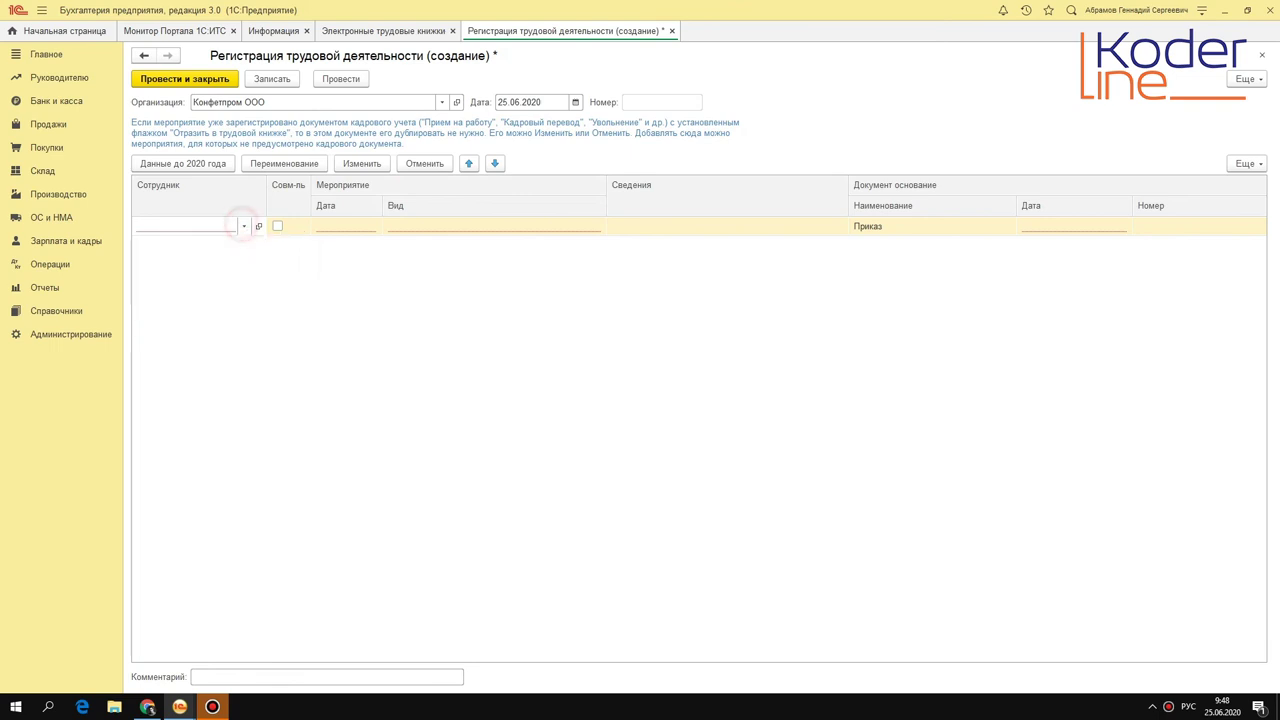
{"action": "left_click", "coordinate": [244, 226]}
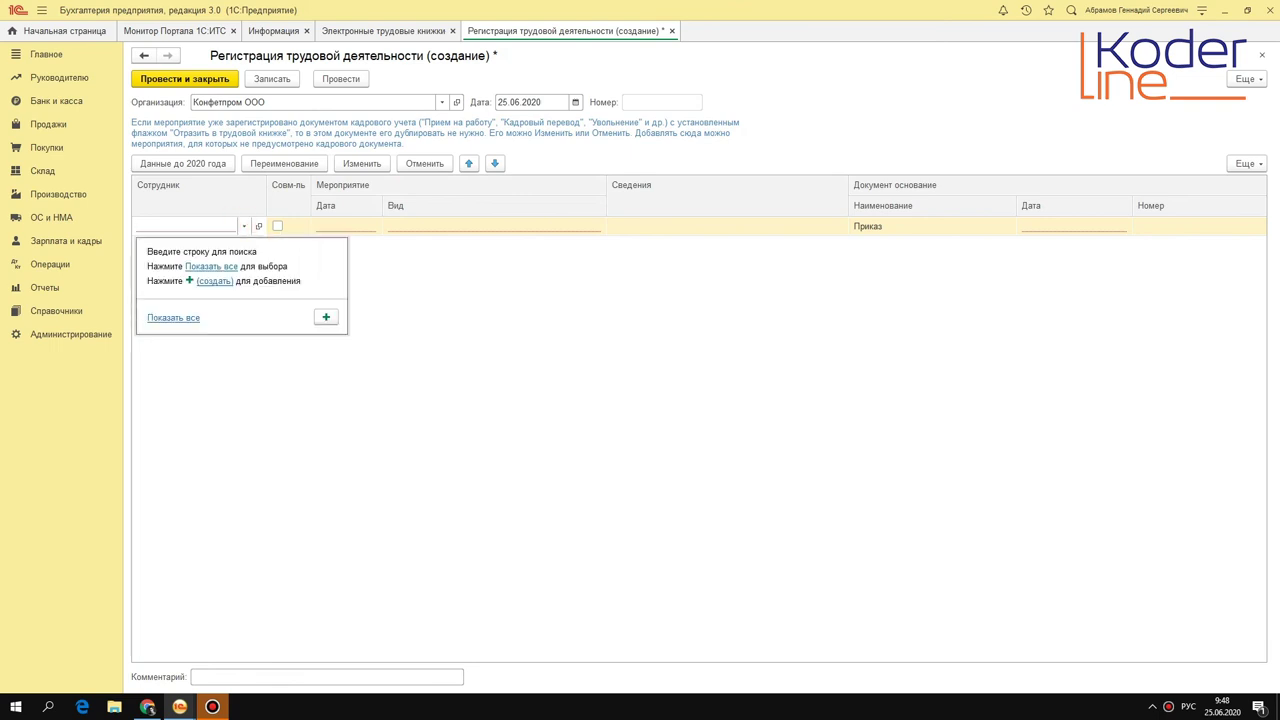
{"action": "key", "text": "F4"}
{"action": "left_click", "coordinate": [570, 345]}
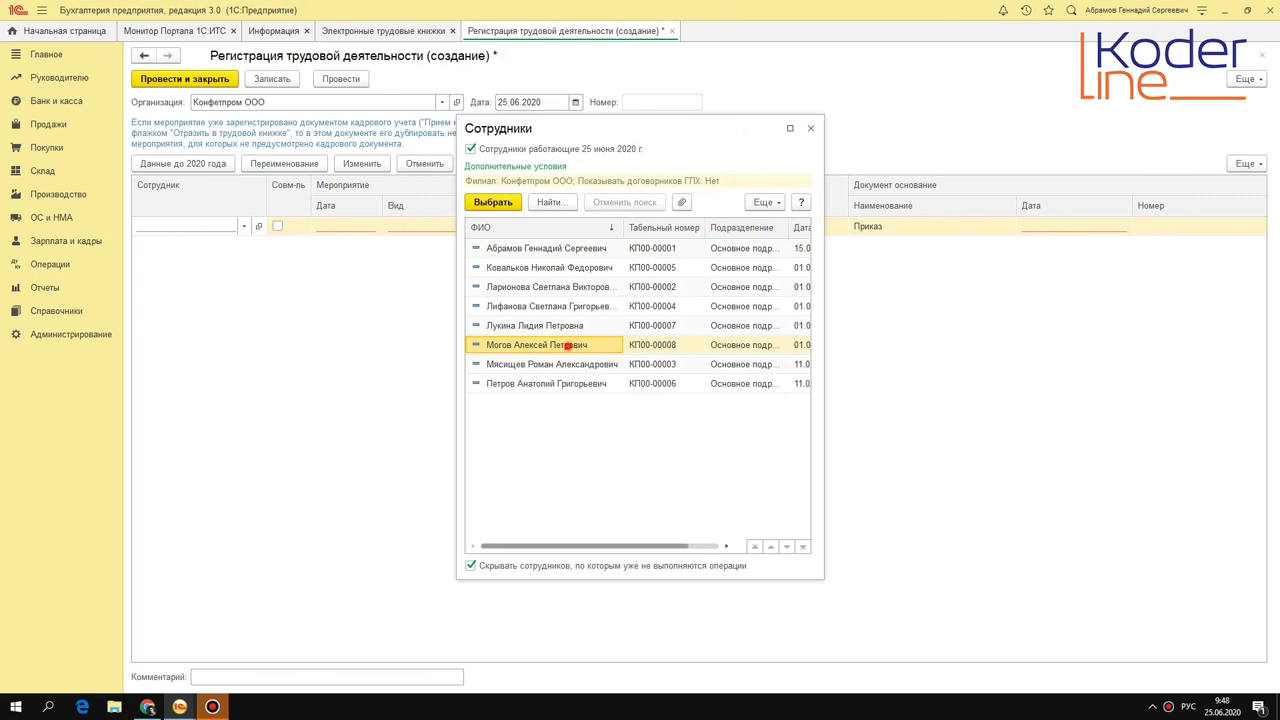
{"action": "double_click", "coordinate": [549, 343]}
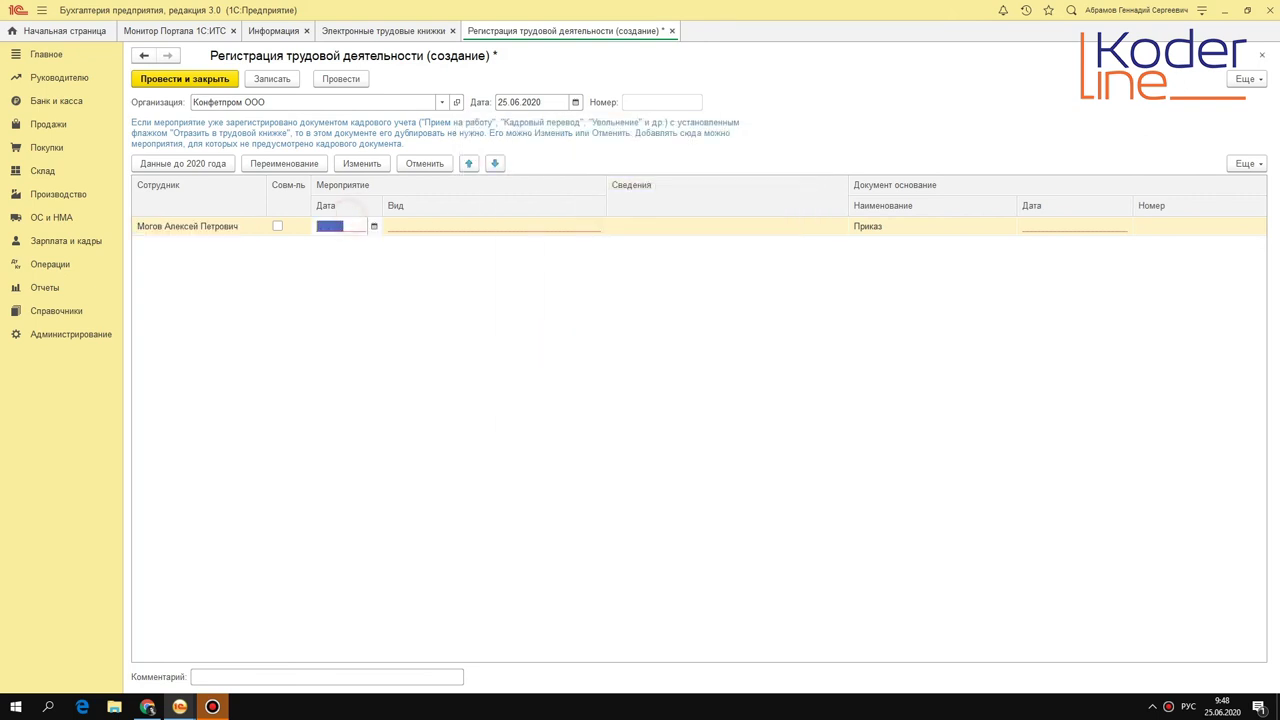
Set the new row's event type to Установление (присвоение).
{"action": "left_click", "coordinate": [428, 226]}
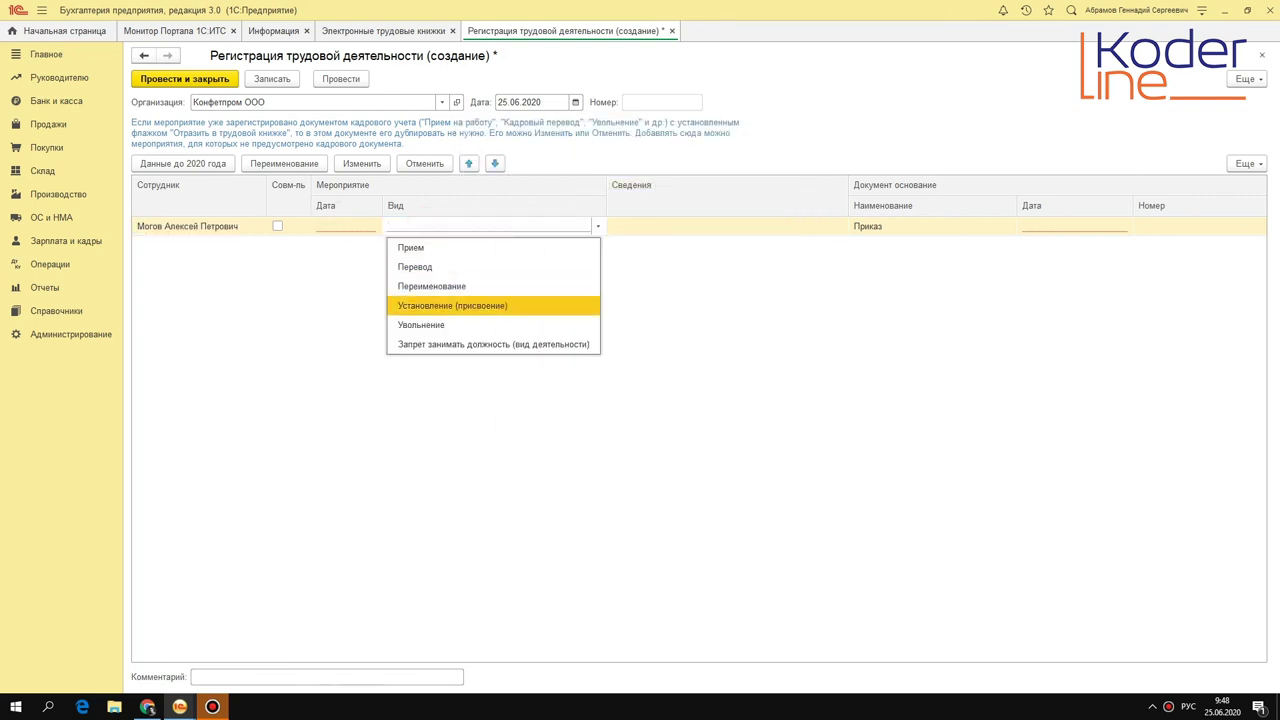
{"action": "left_click", "coordinate": [450, 308]}
{"action": "left_click", "coordinate": [272, 436]}
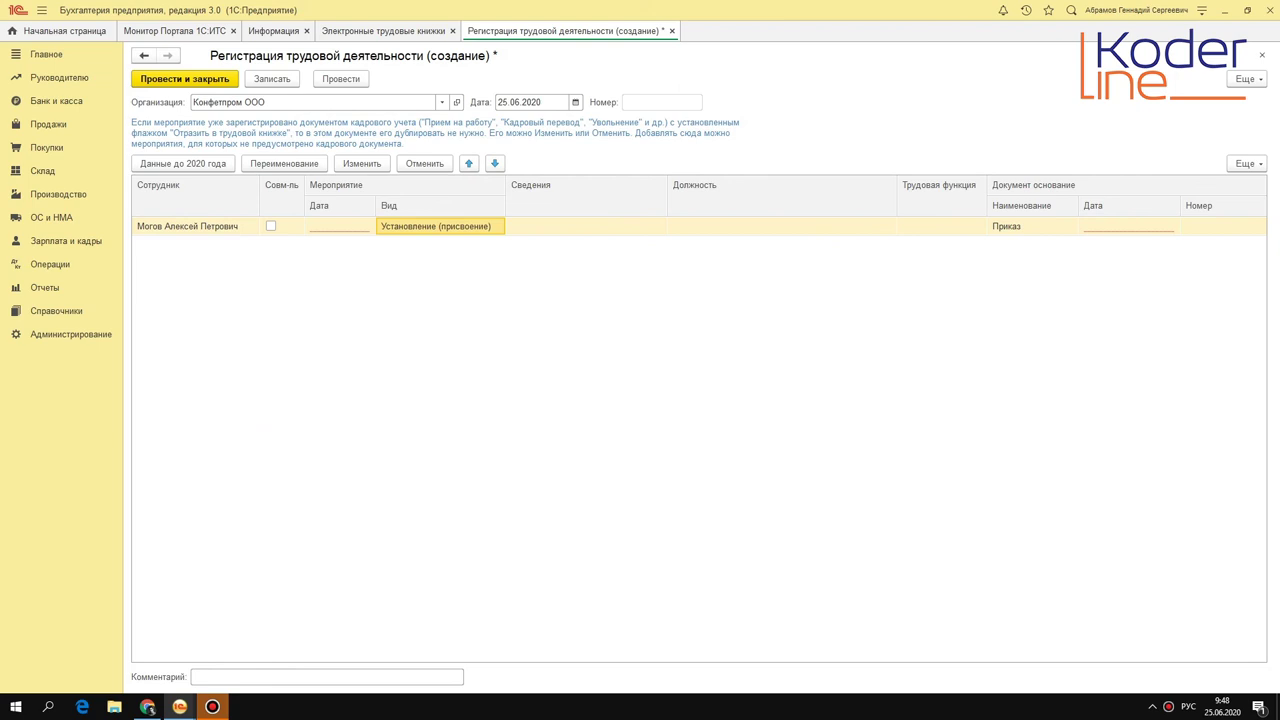